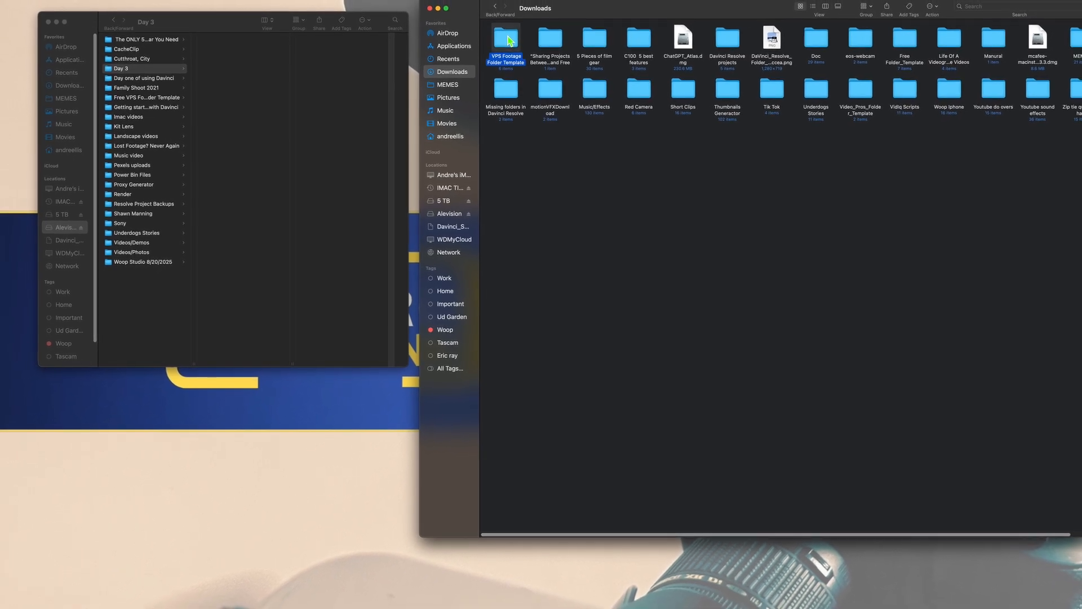
# Step: Open the VPS Footage Folder Template in Downloads to view its subfolders, then return to Downloads
pyautogui.doubleClick(509, 37)
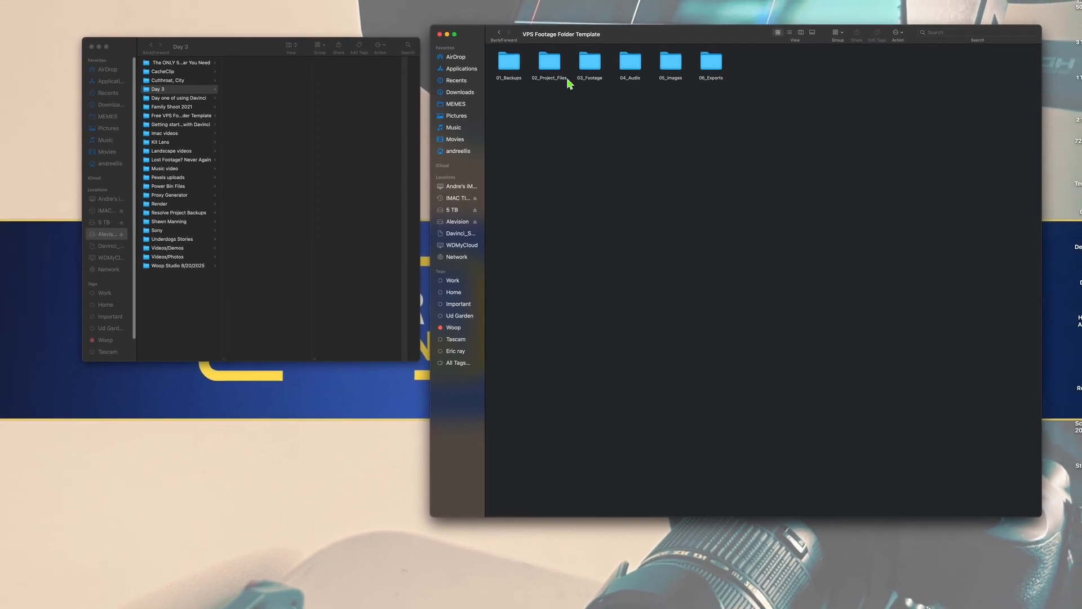
pyautogui.click(499, 35)
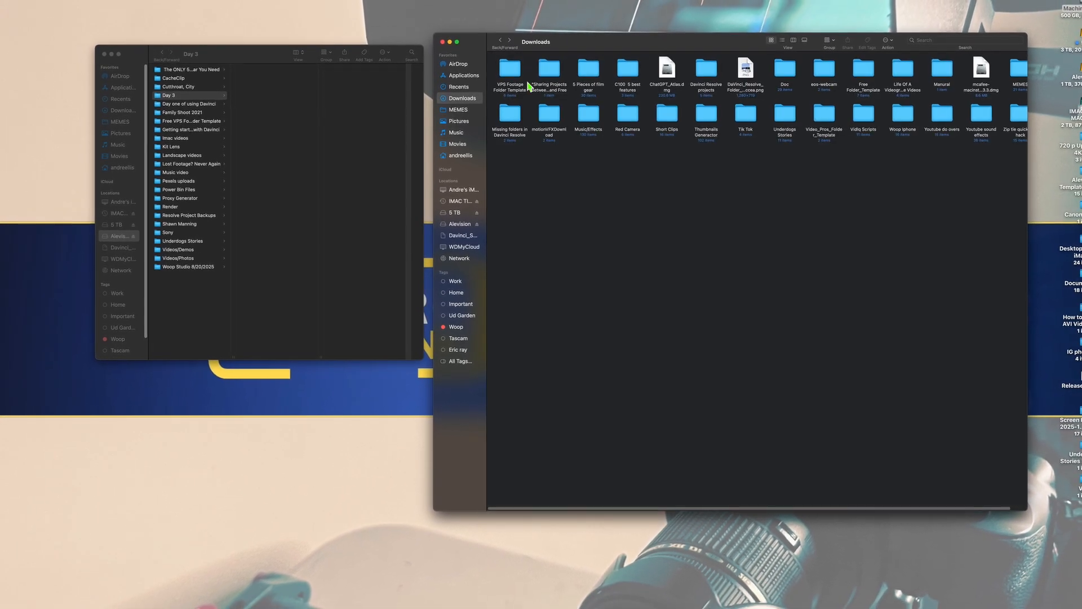
pyautogui.rightClick(516, 69)
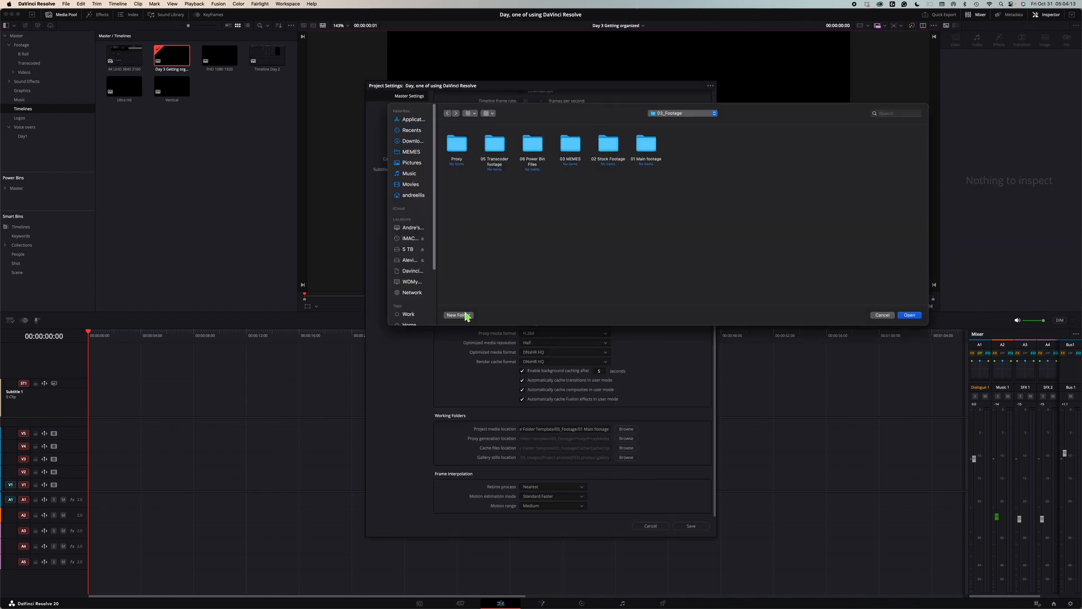
# Step: Create a new folder named Cache inside 03_Footage from the folder browser
pyautogui.click(458, 315)
pyautogui.write('Cac')
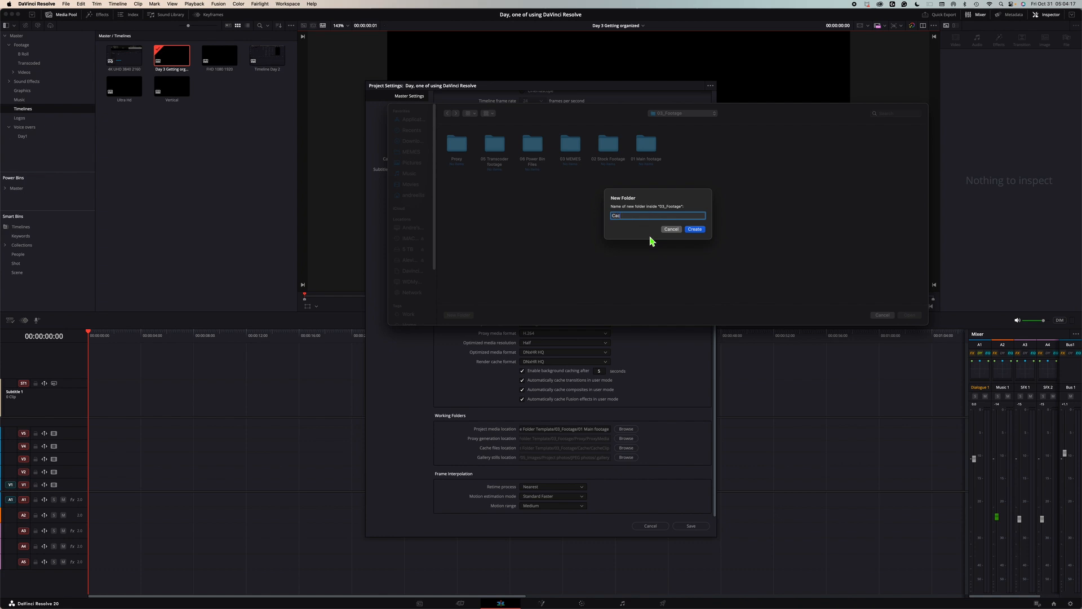
pyautogui.write('he')
pyautogui.click(698, 230)
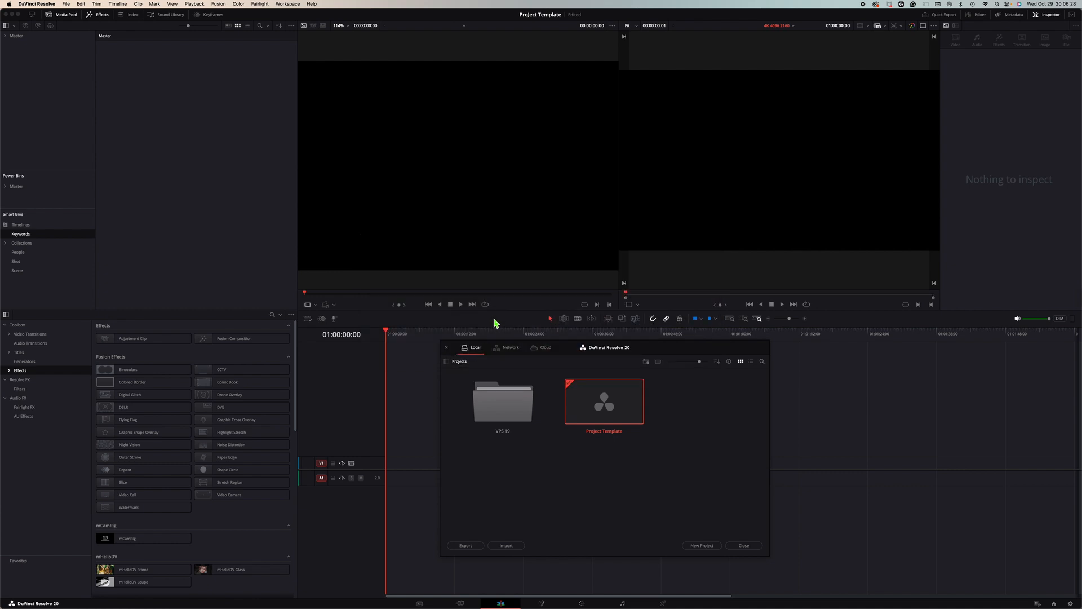
# Step: Hide DaVinci Resolve and open the Alevision drive from the desktop in Finder
pyautogui.moveTo(587, 361); pyautogui.dragTo(539, 89)
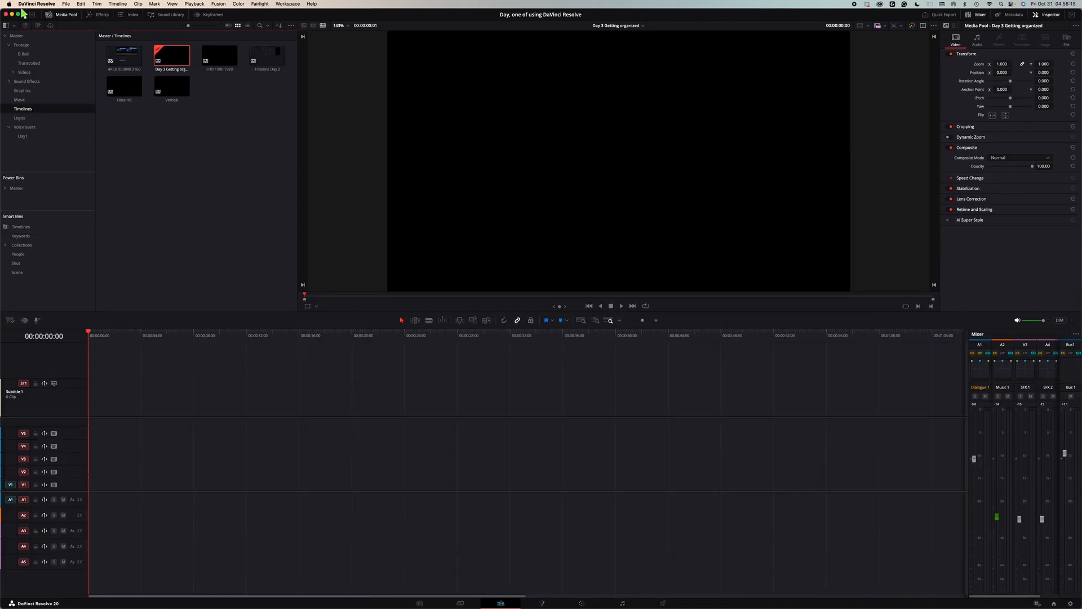
pyautogui.click(13, 15)
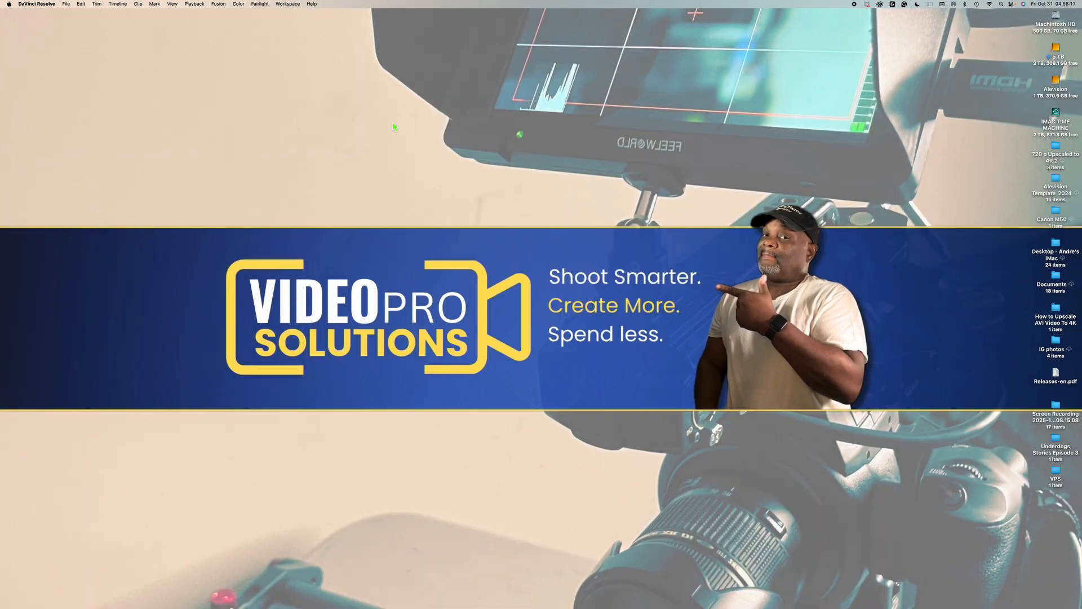
pyautogui.click(1054, 83)
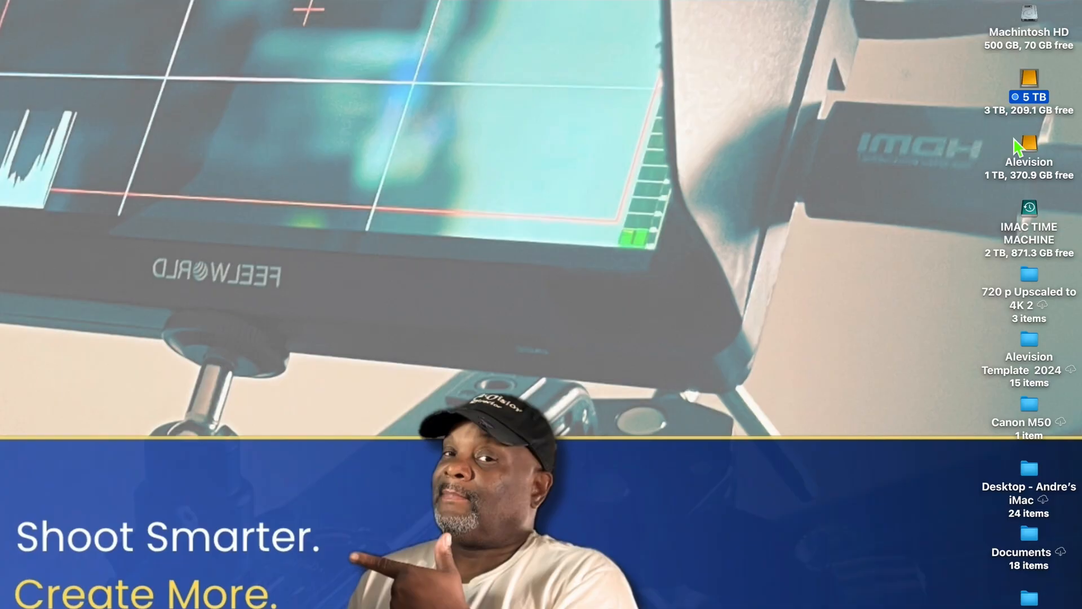
pyautogui.click(1034, 160)
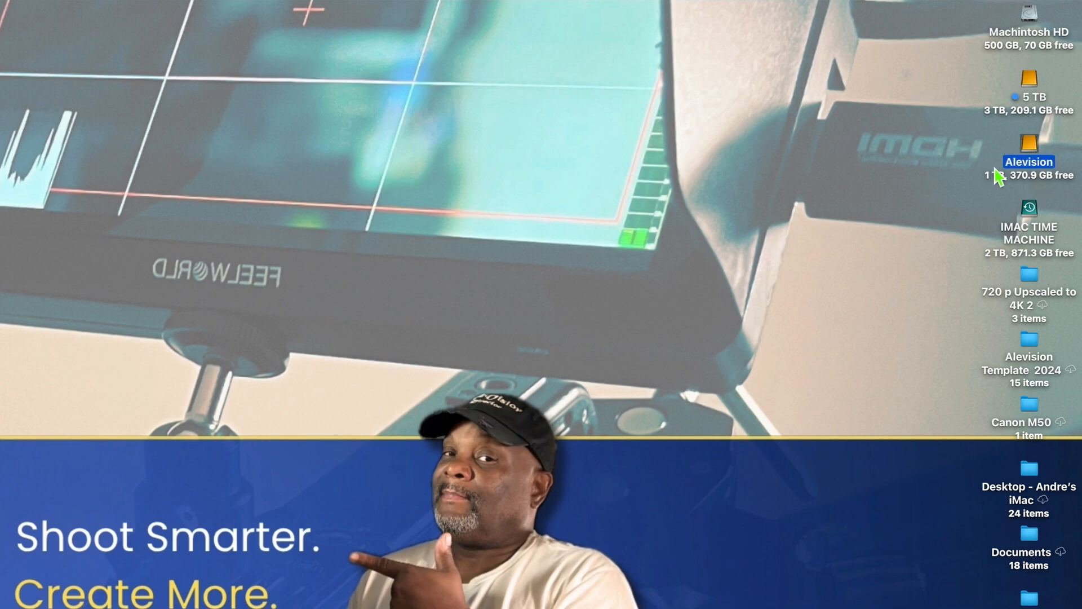
pyautogui.doubleClick(1029, 160)
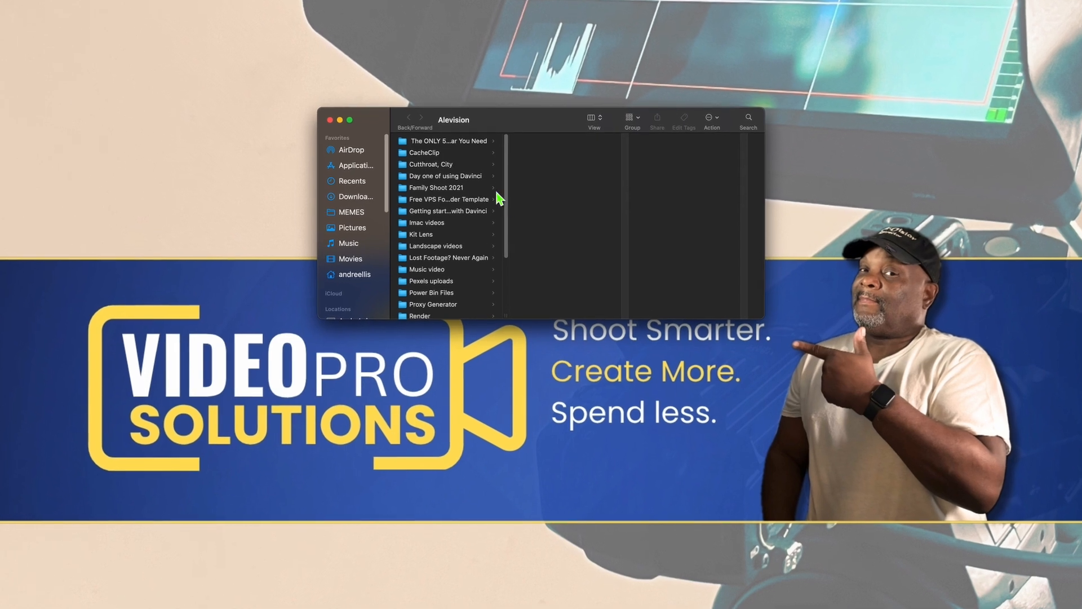
# Step: Create a new folder named Day 3 at the top level of the Alevision drive
pyautogui.moveTo(504, 169); pyautogui.dragTo(511, 275)
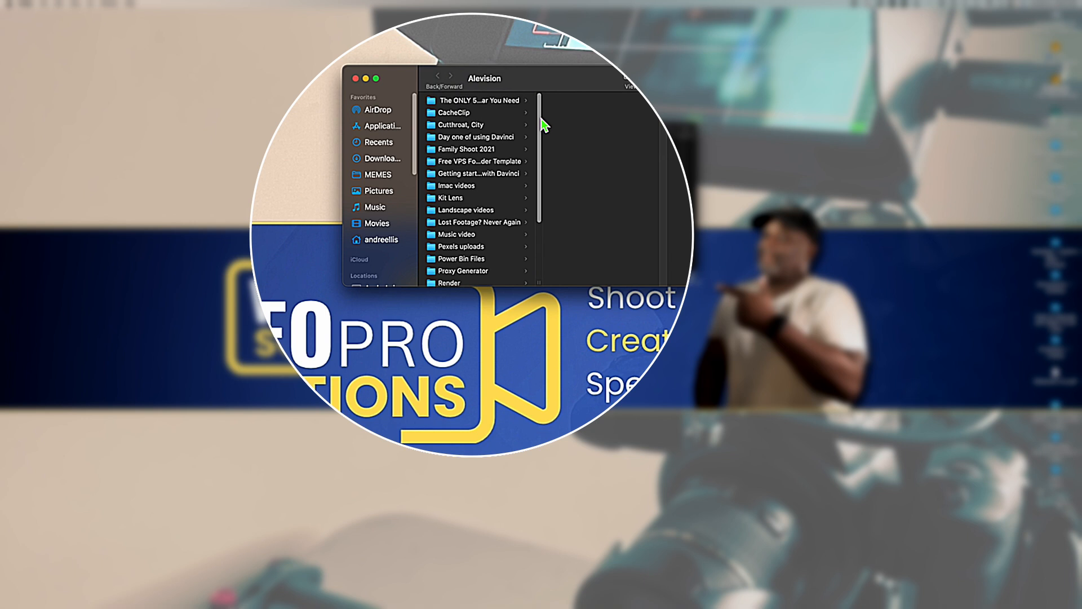
pyautogui.moveTo(540, 115); pyautogui.dragTo(549, 251)
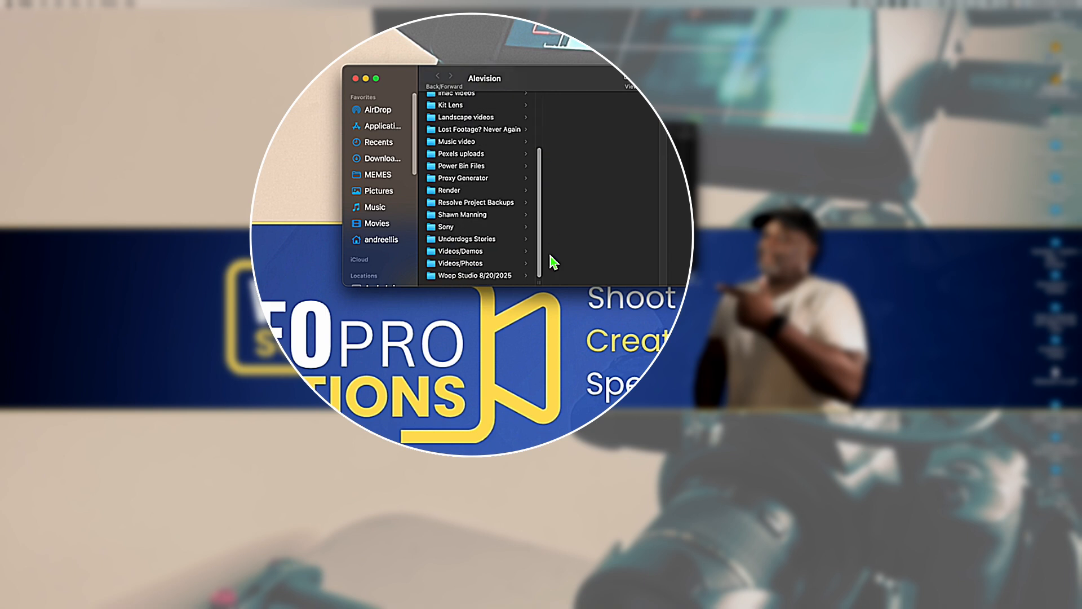
pyautogui.moveTo(578, 288); pyautogui.dragTo(580, 431)
pyautogui.rightClick(445, 397)
pyautogui.click(448, 400)
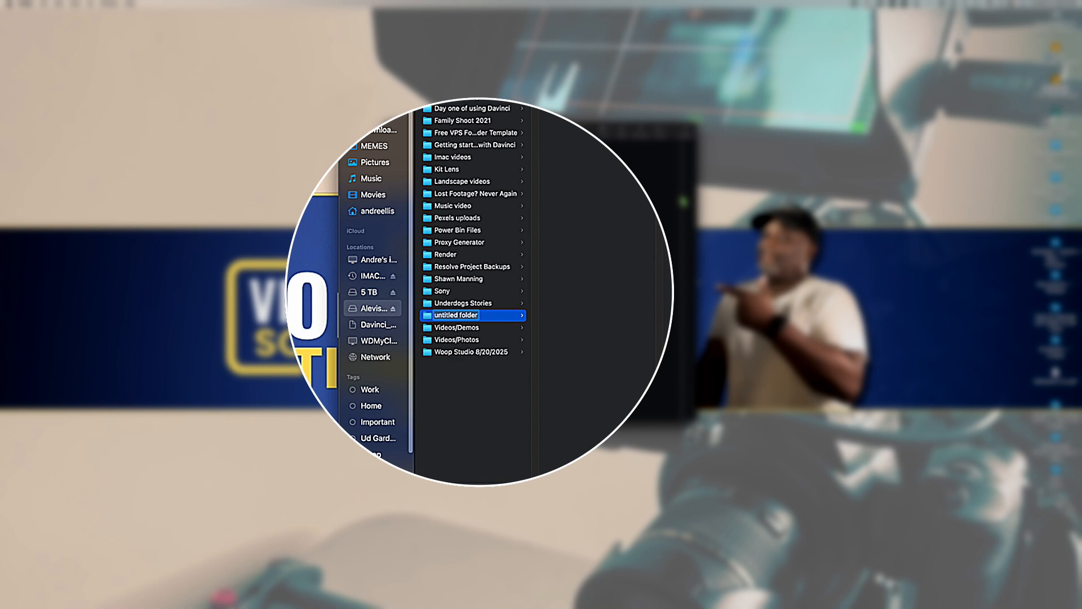
pyautogui.write('Da')
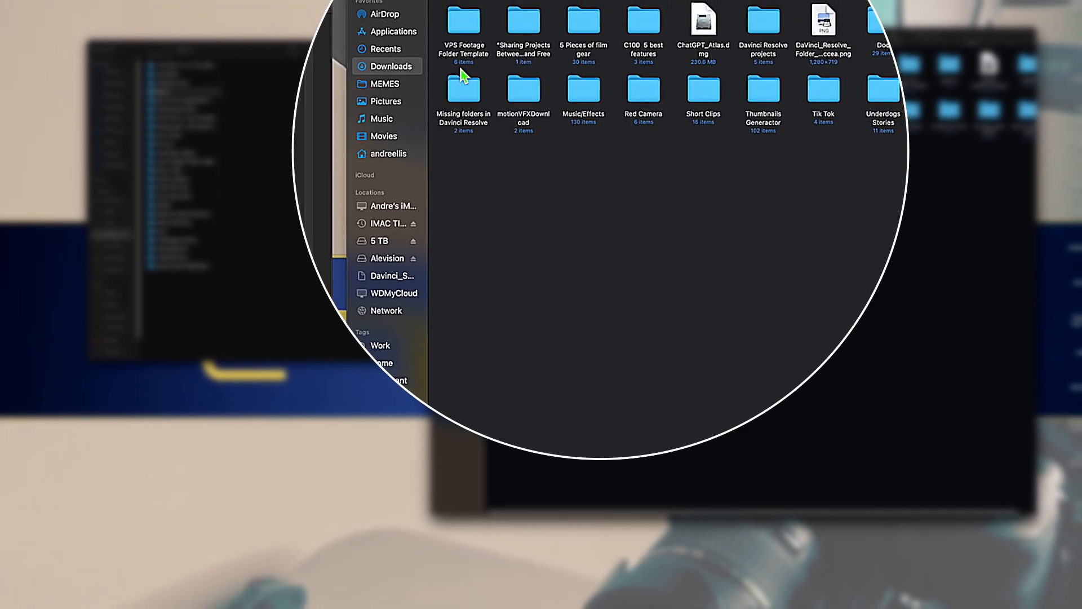
# Step: Copy the VPS Footage Folder Template from Downloads and paste it into the Day 3 folder
pyautogui.doubleClick(470, 31)
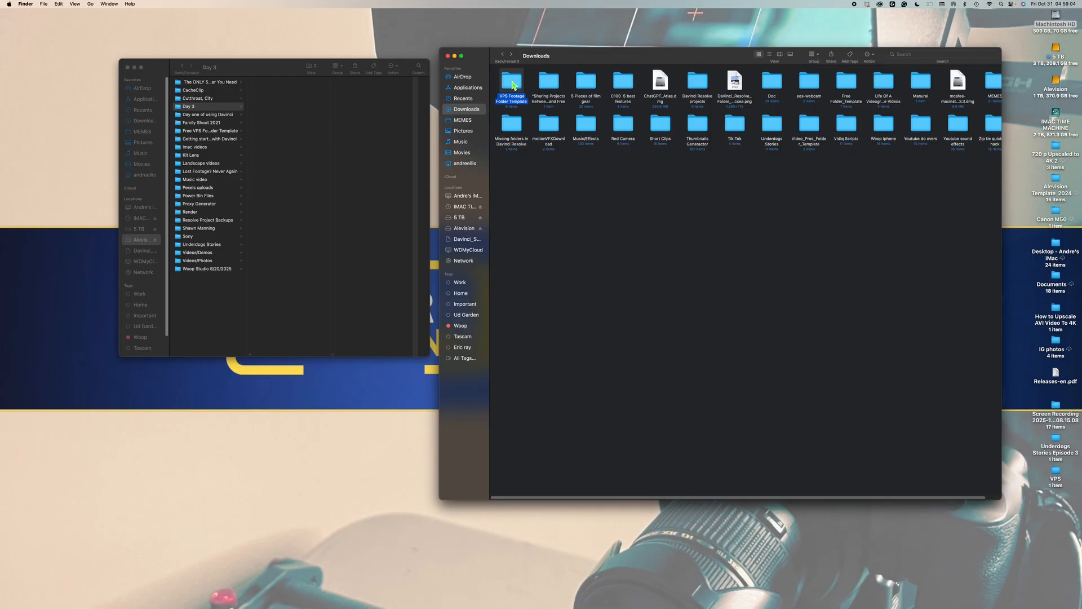
pyautogui.rightClick(511, 81)
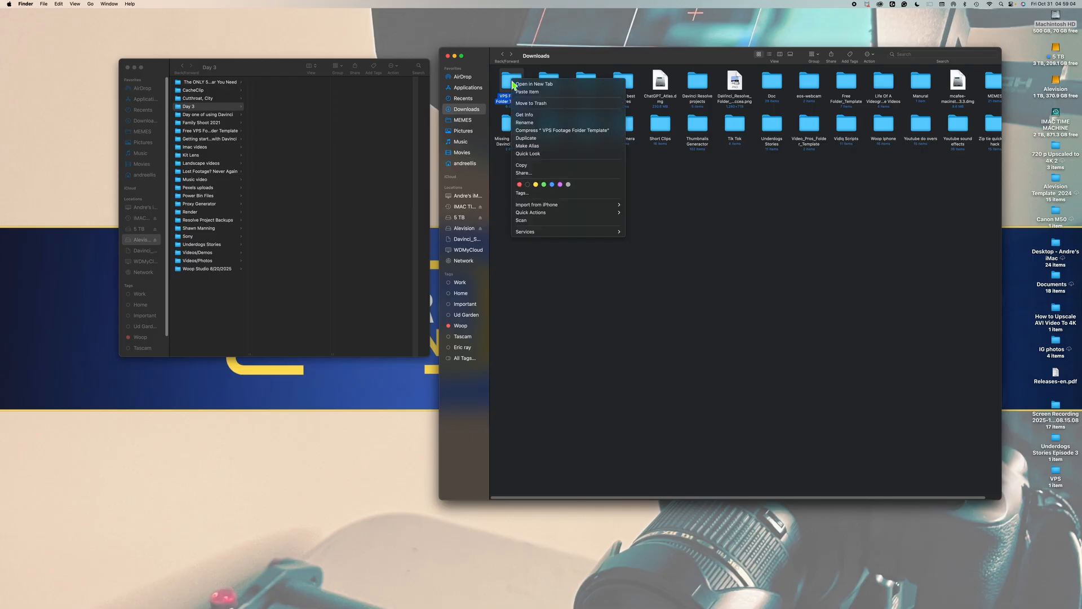
pyautogui.click(359, 117)
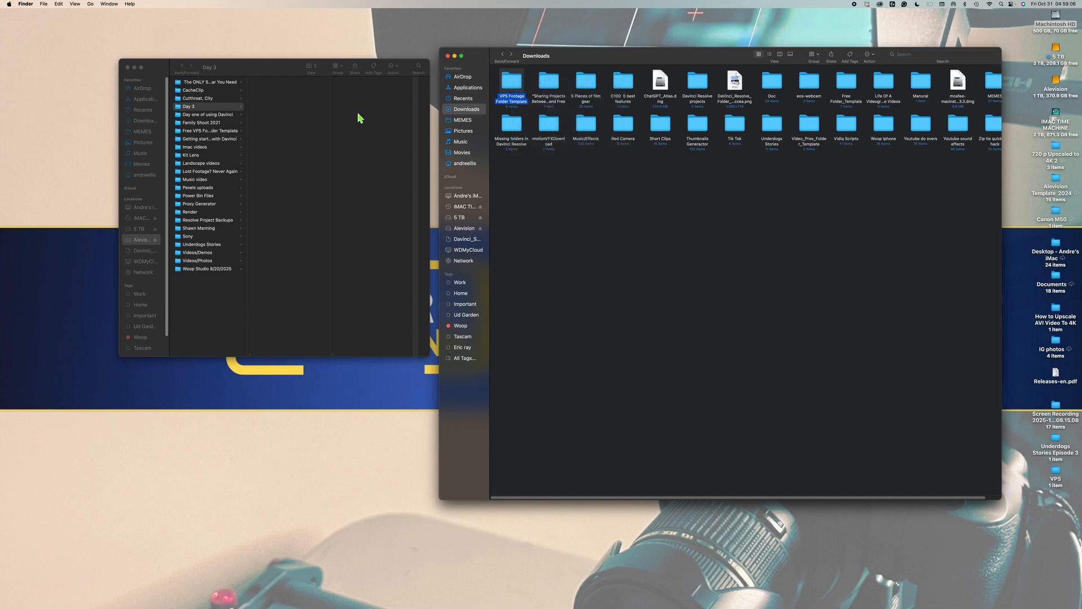
pyautogui.rightClick(280, 108)
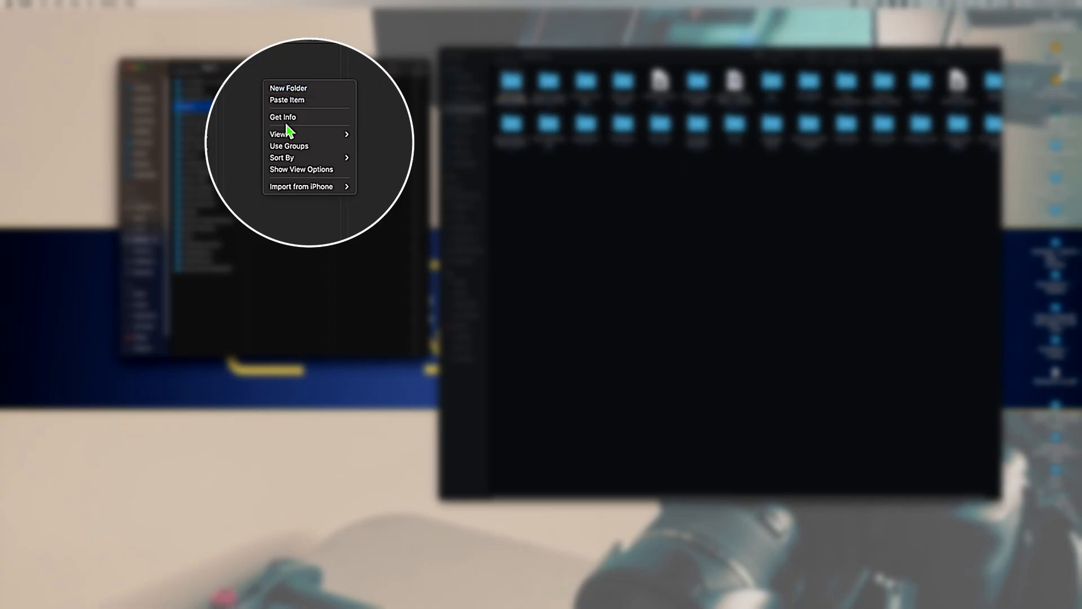
pyautogui.click(293, 100)
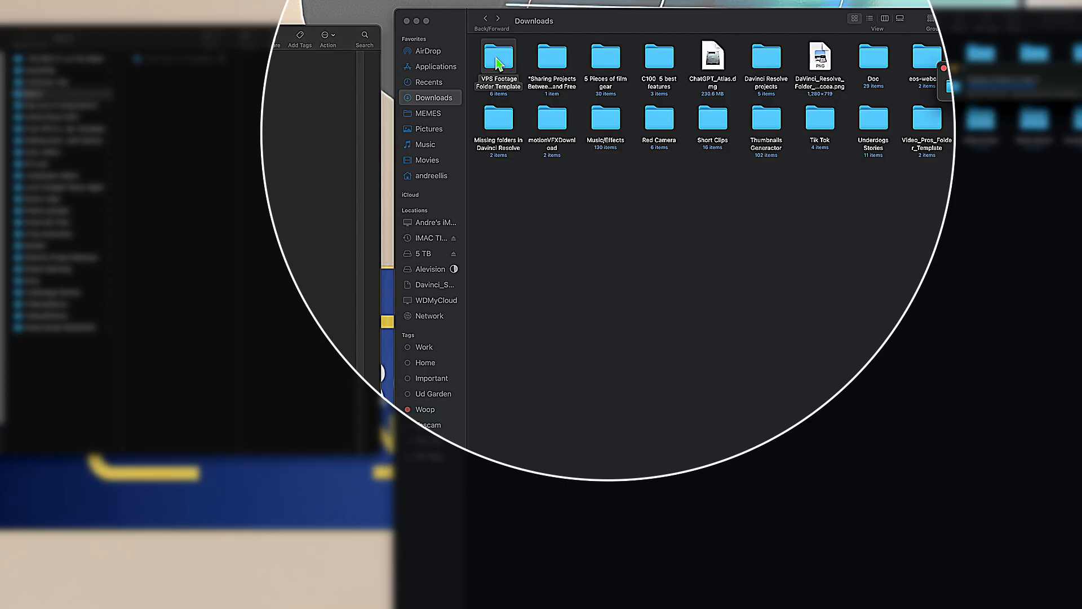
# Step: Browse the template's subfolders, opening 02_Project_Files and 01_Backups to inspect their contents
pyautogui.doubleClick(511, 83)
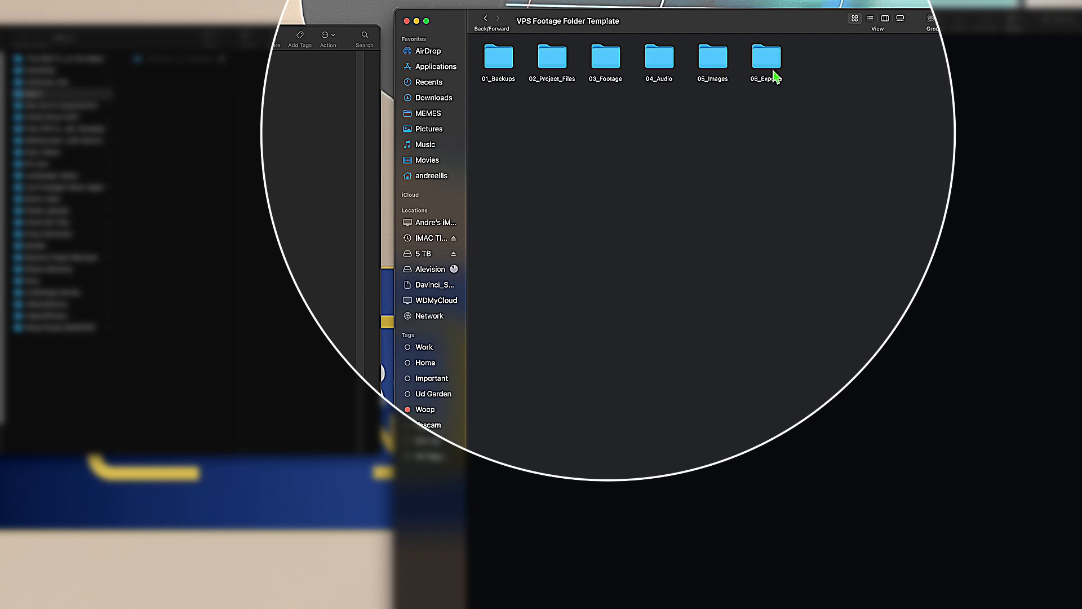
pyautogui.doubleClick(549, 61)
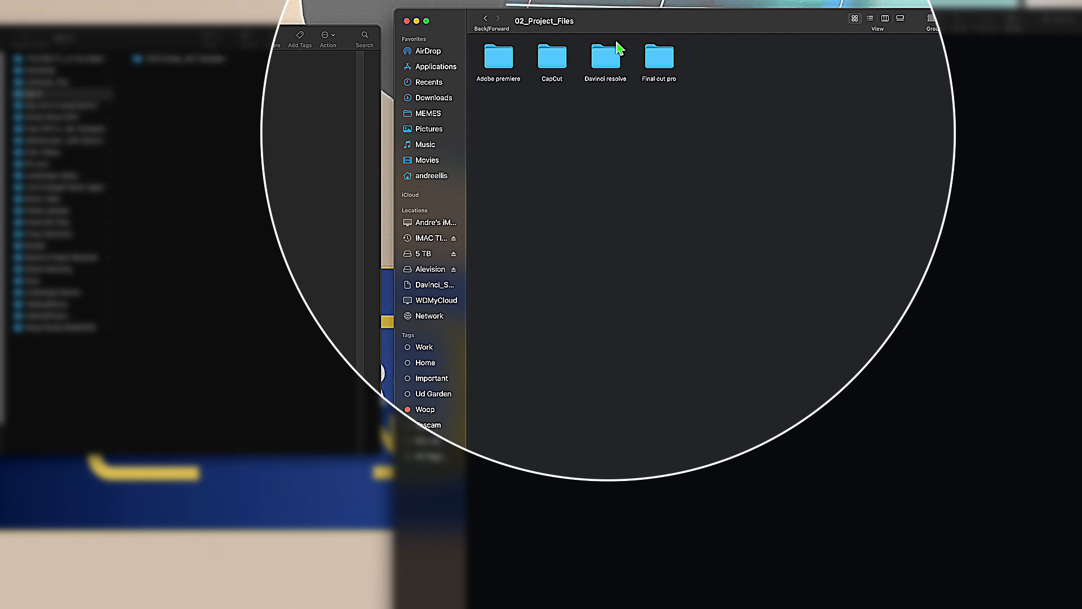
pyautogui.click(486, 19)
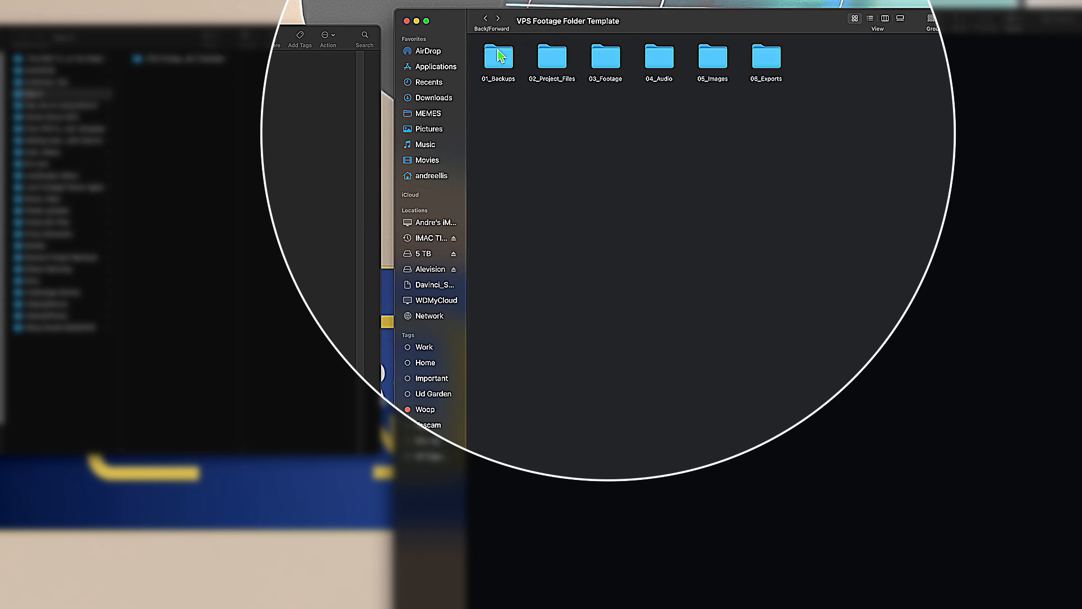
pyautogui.doubleClick(499, 57)
pyautogui.click(485, 19)
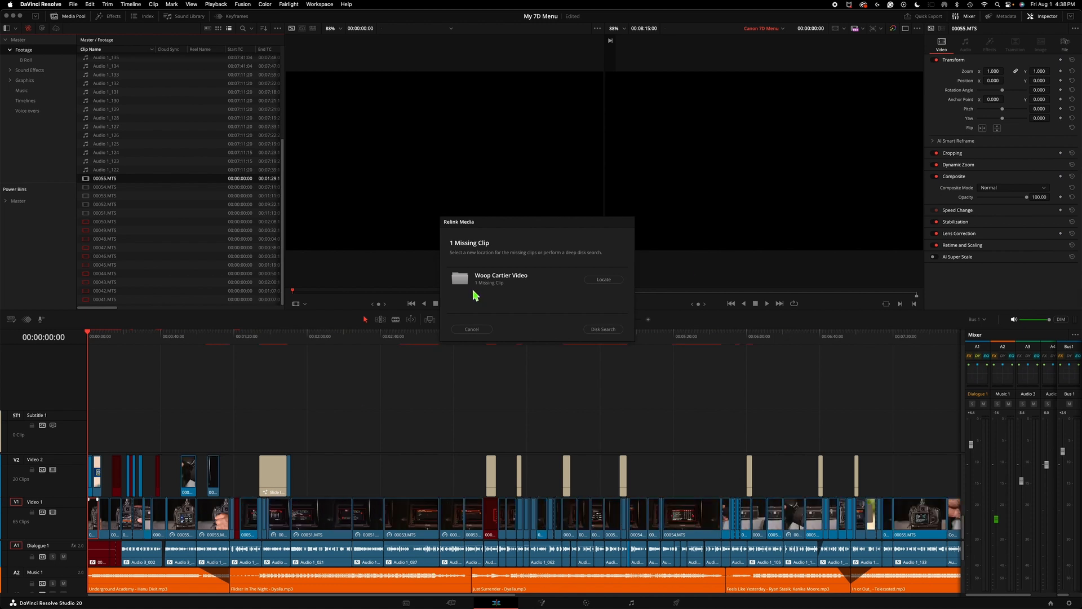
# Step: Open the locate browser for the missing Woop Cartier Video clip in Relink Media
pyautogui.click(603, 280)
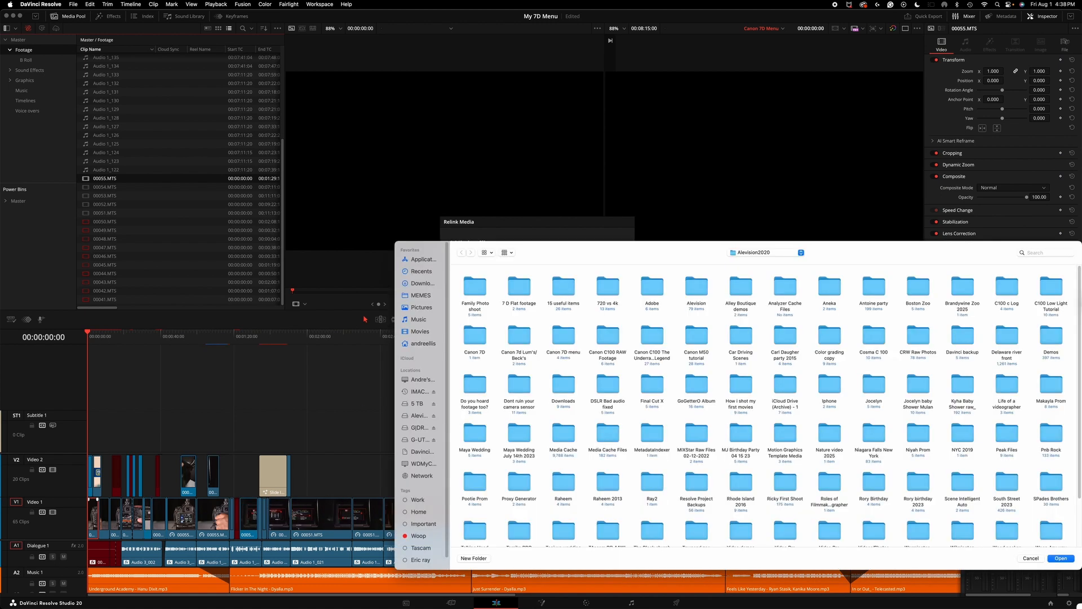
pyautogui.press('Return')
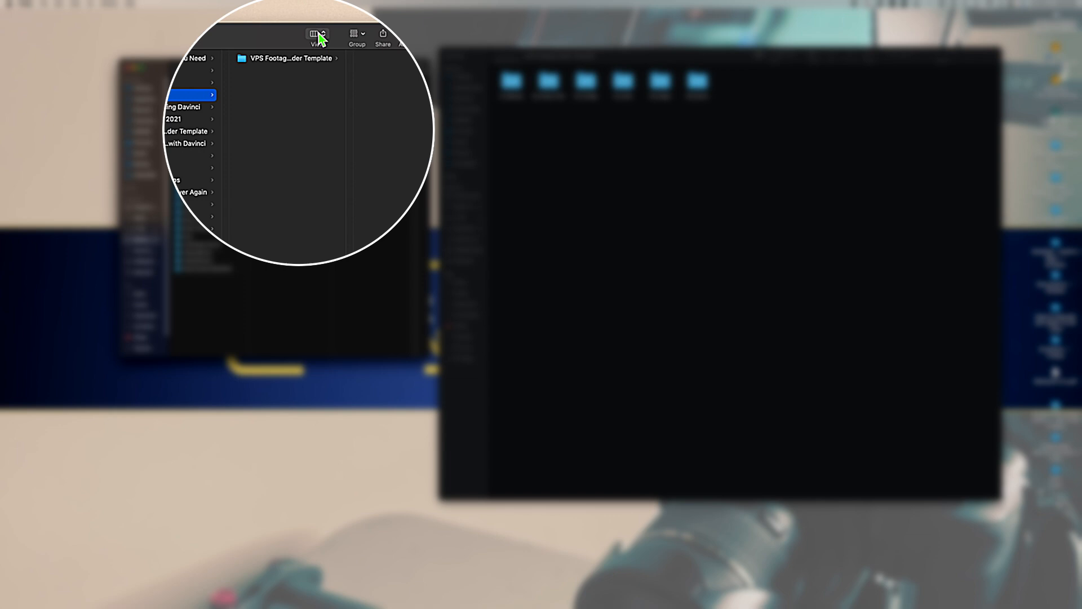
# Step: Select the copied VPS Footage Folder Template in Day 3 to view its subfolders
pyautogui.click(240, 58)
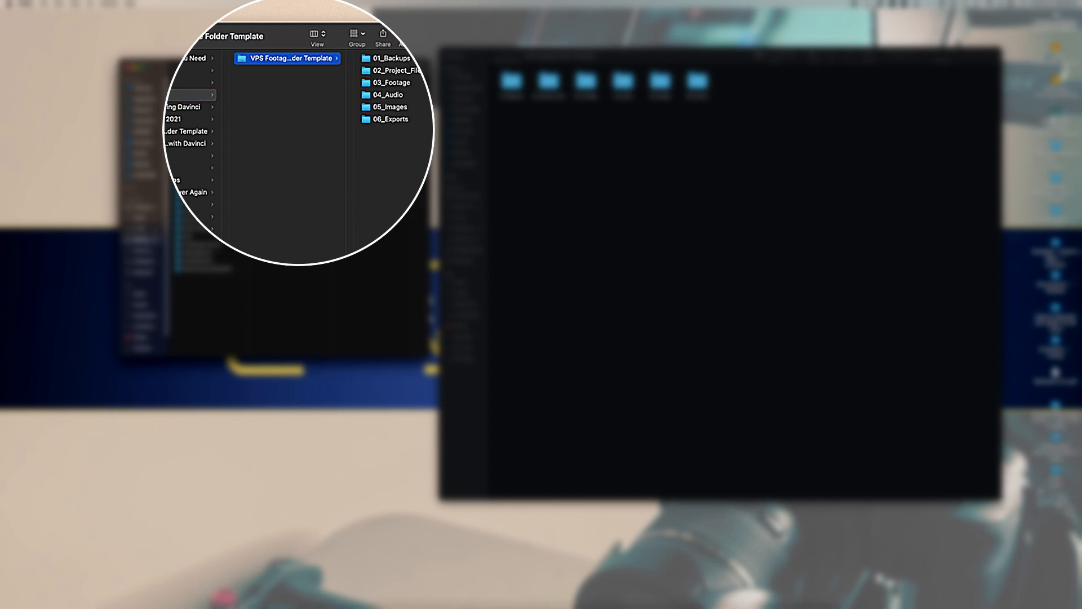
pyautogui.click(614, 596)
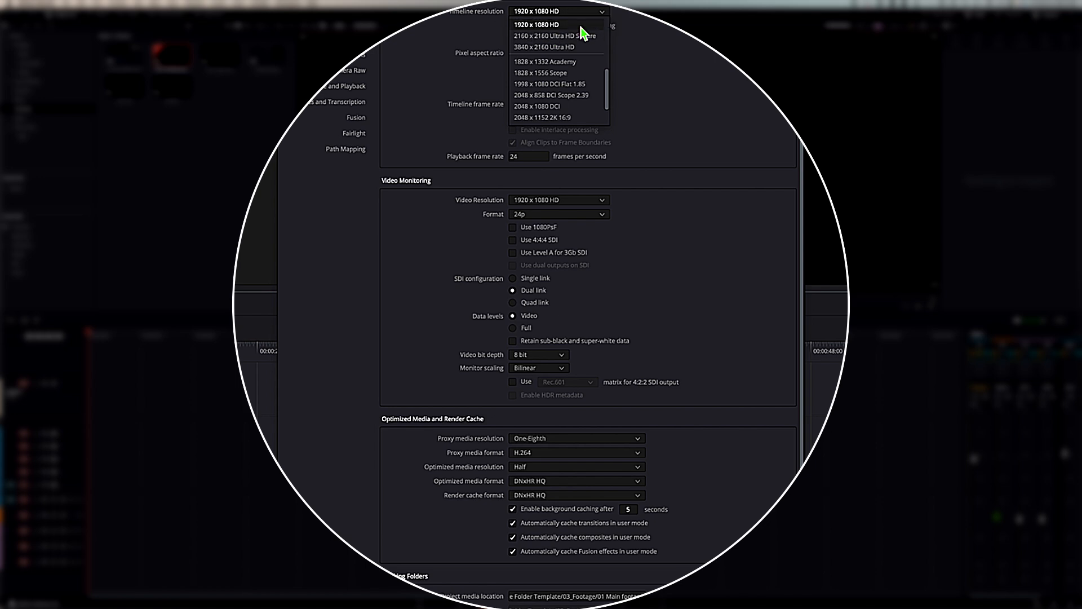
# Step: Scroll through the timeline resolution options in Project Settings and close the list
pyautogui.moveTo(607, 100); pyautogui.dragTo(611, 145)
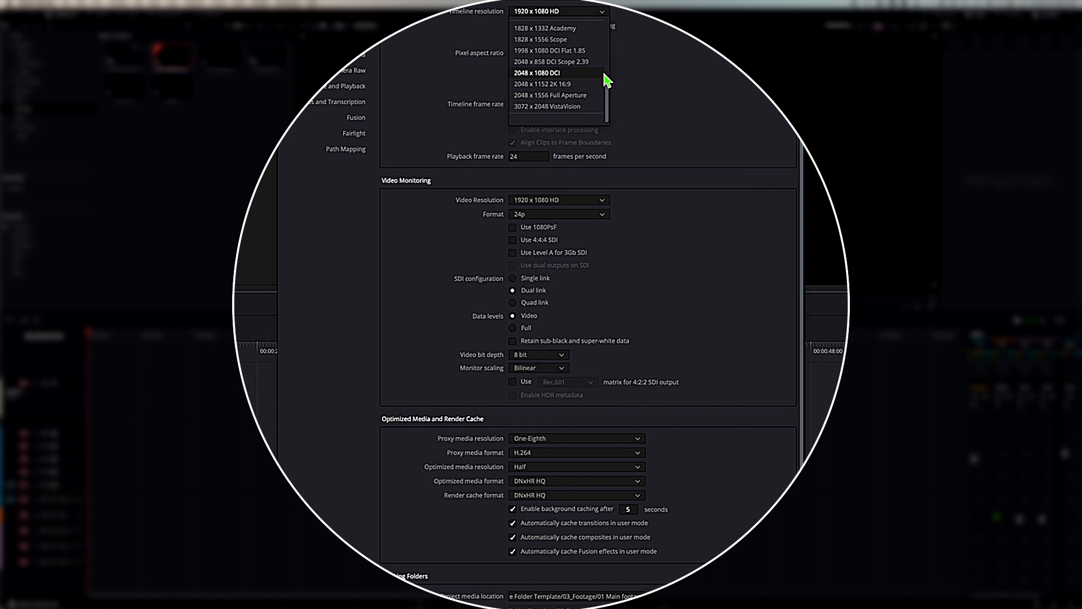
pyautogui.moveTo(609, 91)
pyautogui.mouseDown()
pyautogui.moveTo(612, 21)
pyautogui.moveTo(620, 103)
pyautogui.mouseUp()
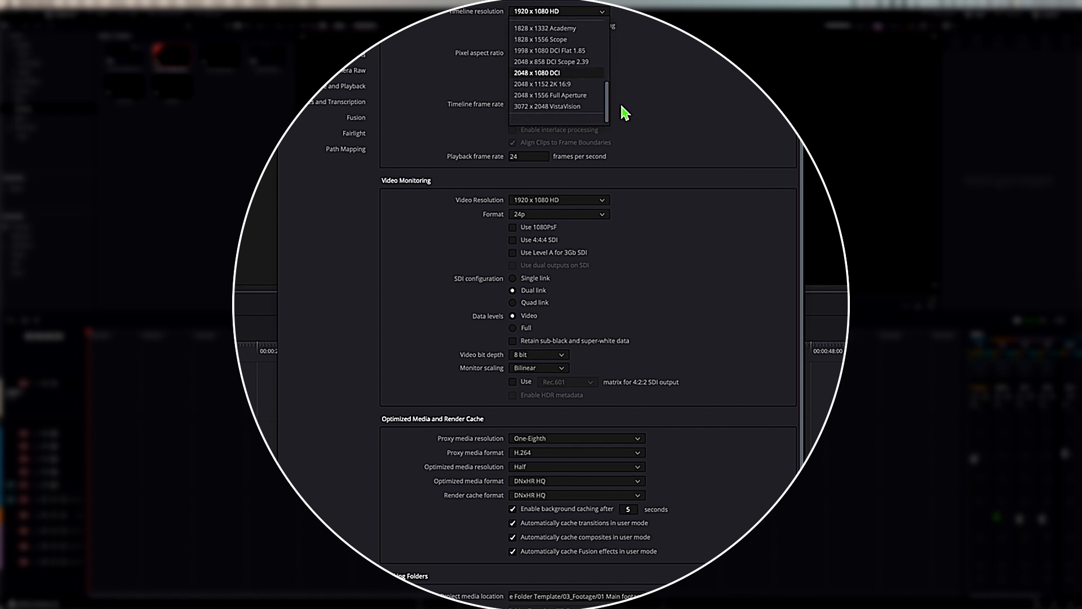
pyautogui.click(661, 46)
# Step: Set the cache files location to a new Cache folder created inside the template's 03_Footage folder on the Alevision drive
pyautogui.scroll(-1, 718, 310)
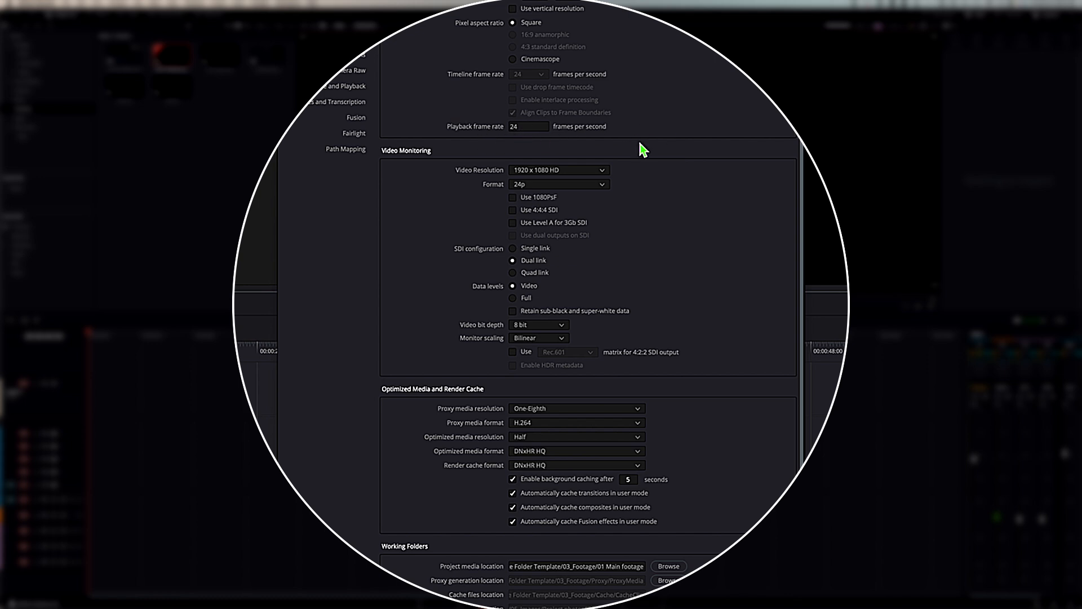
pyautogui.scroll(-1, 639, 203)
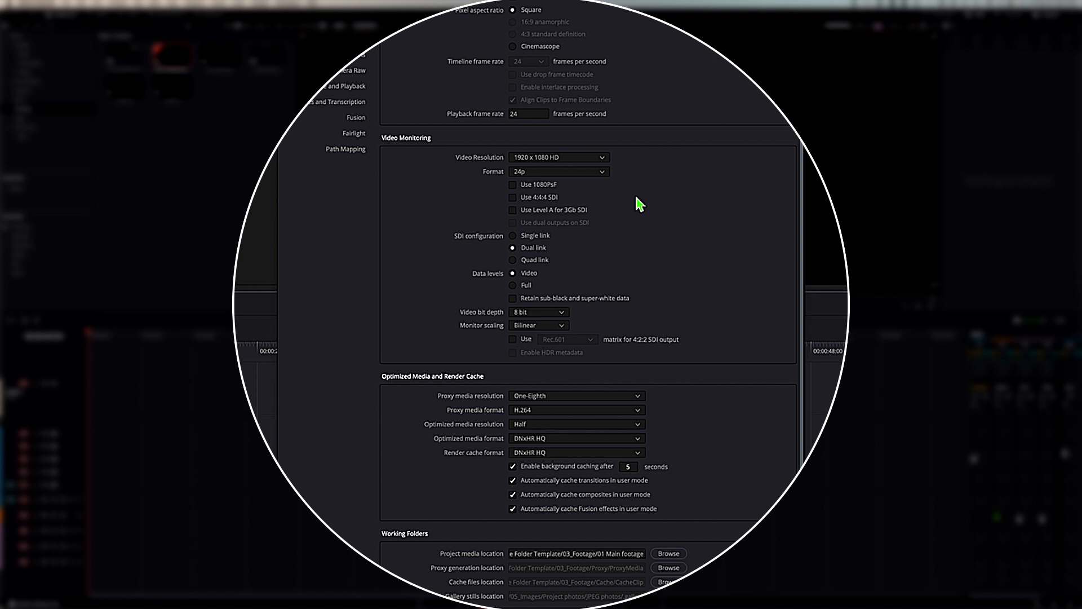
pyautogui.scroll(-5, 639, 204)
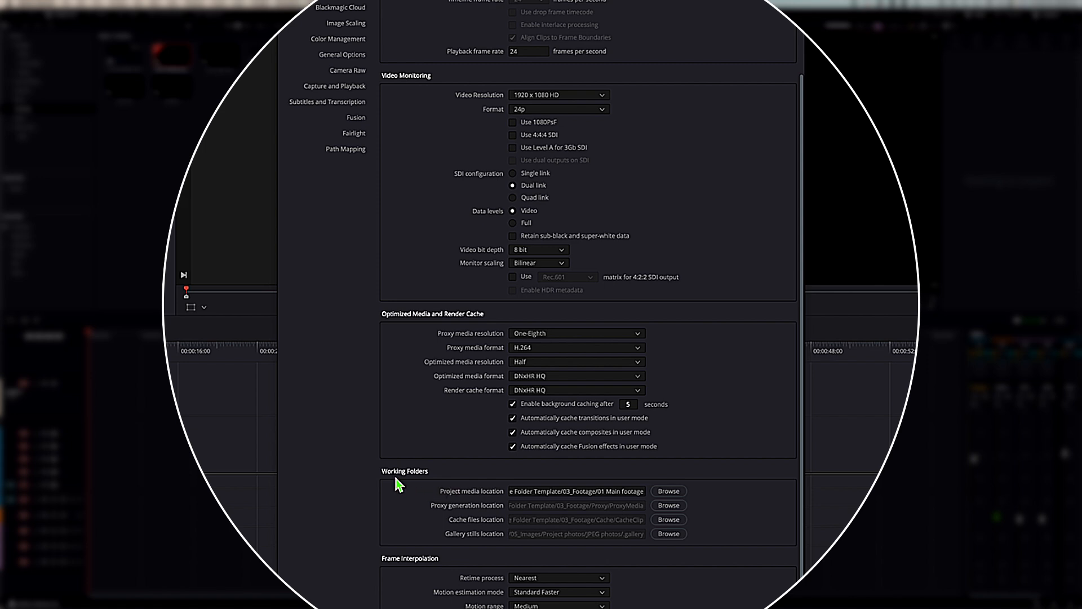
pyautogui.click(662, 492)
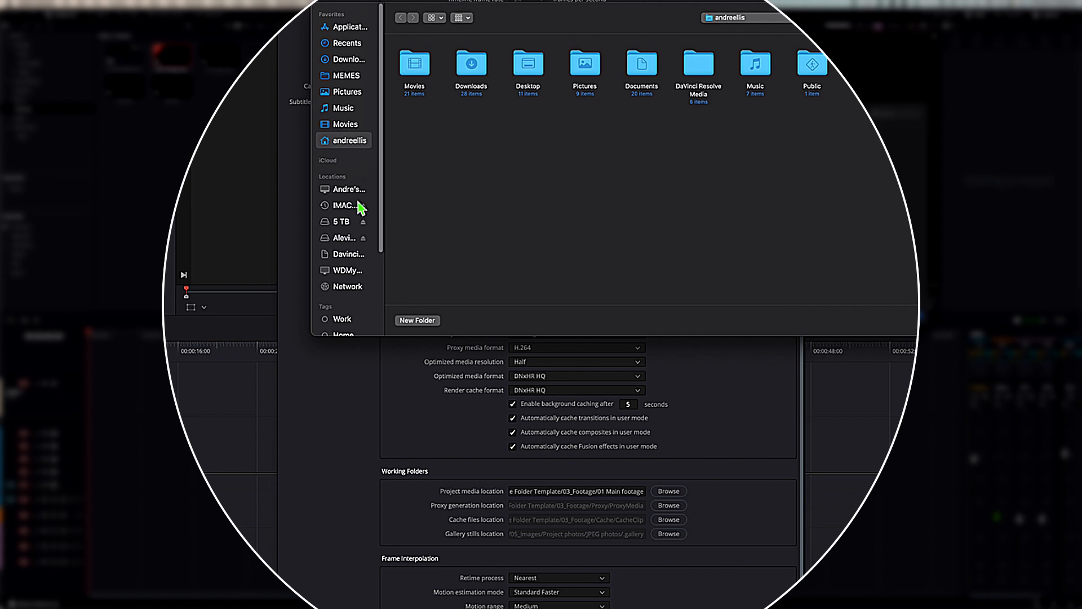
pyautogui.click(348, 240)
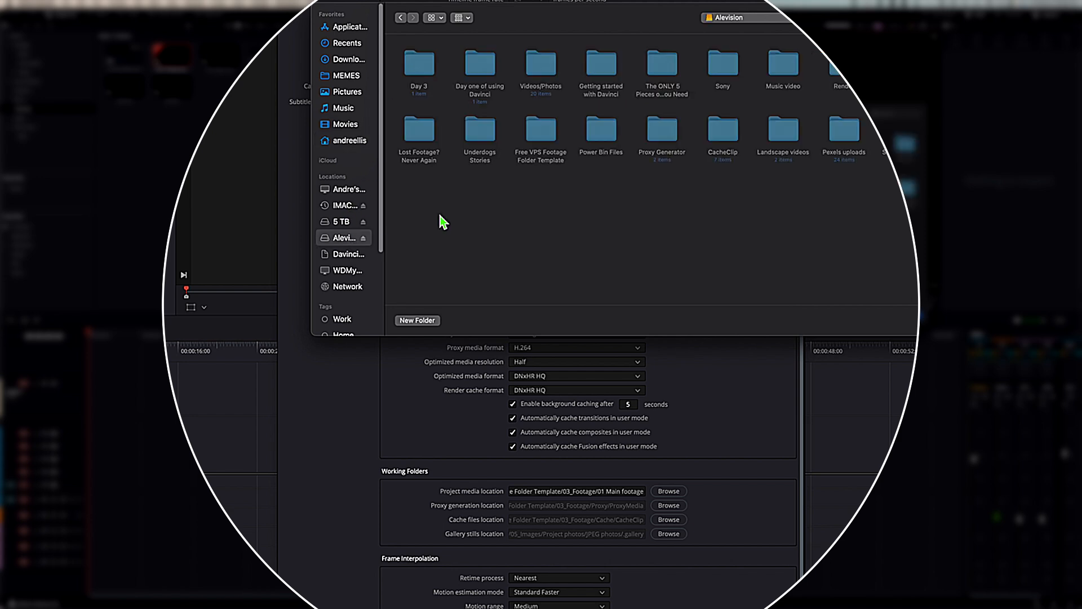
pyautogui.doubleClick(422, 66)
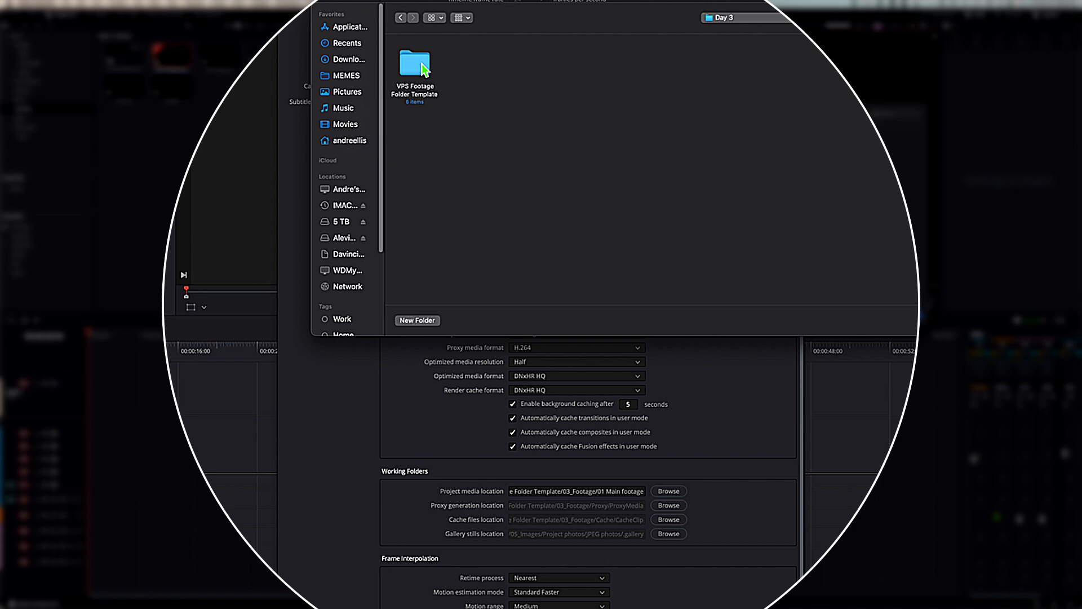
pyautogui.doubleClick(422, 66)
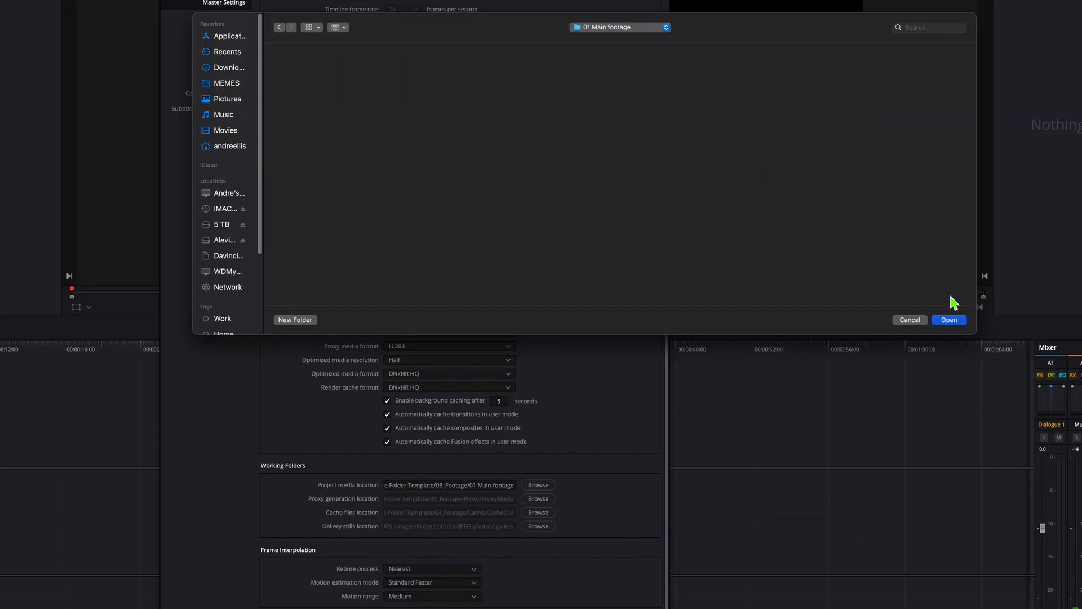
pyautogui.moveTo(953, 314); pyautogui.dragTo(952, 318)
pyautogui.click(952, 325)
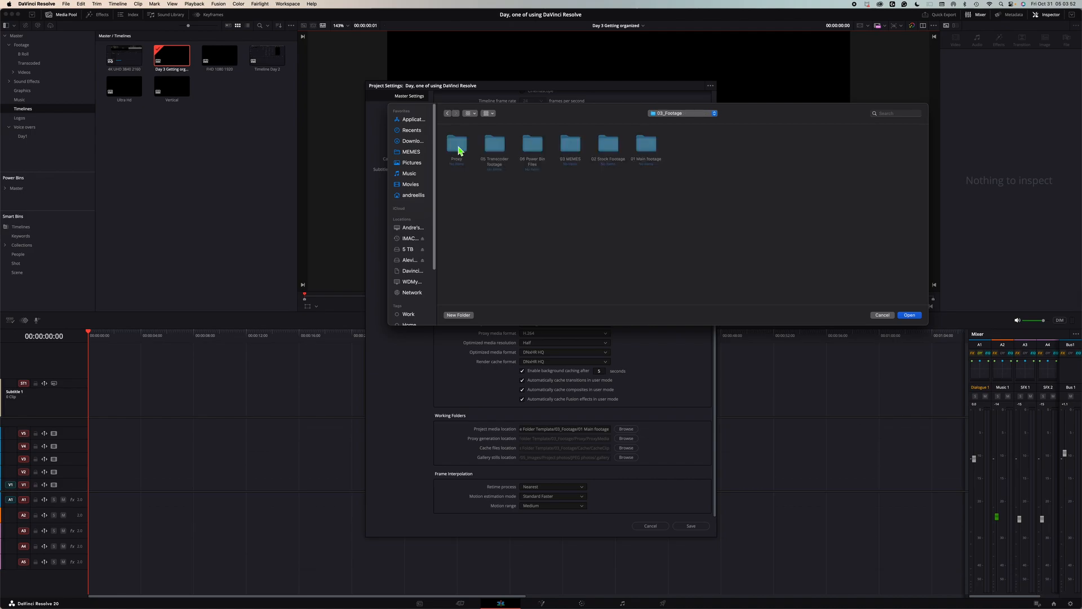
pyautogui.doubleClick(458, 145)
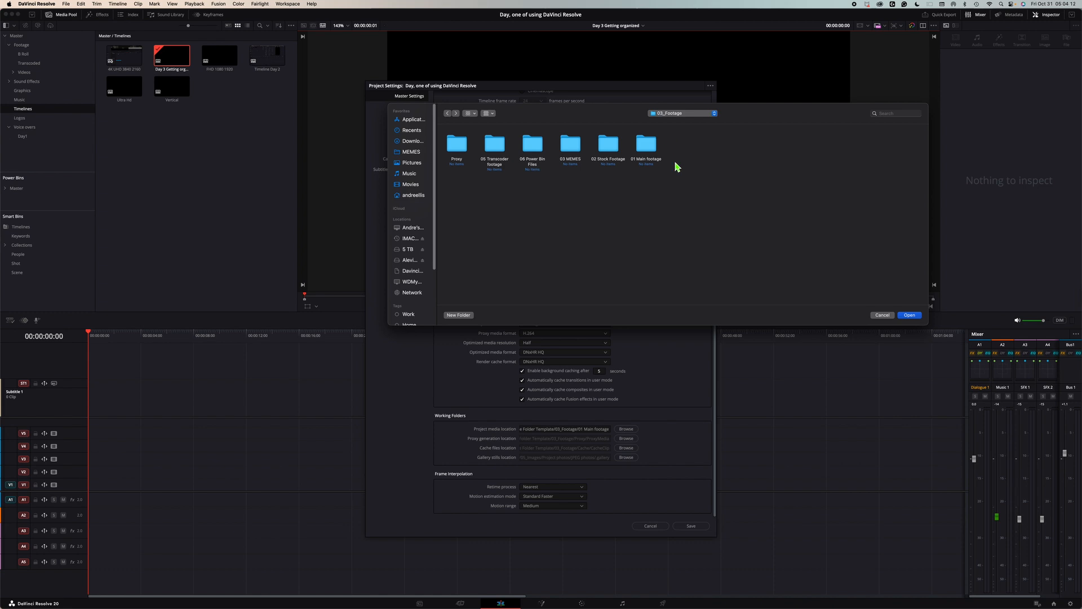
pyautogui.click(467, 315)
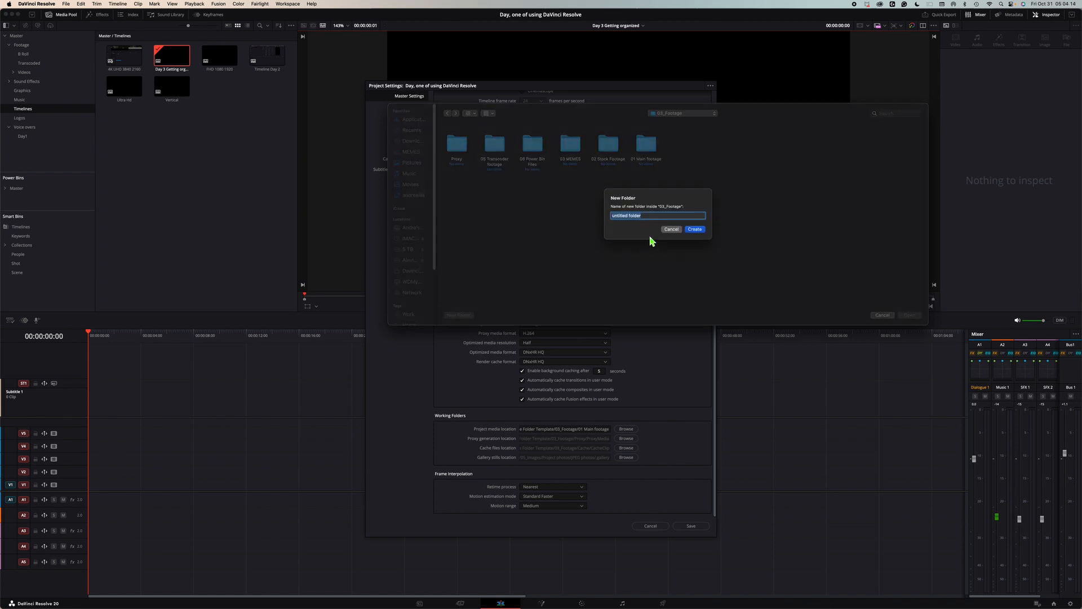
pyautogui.write('Cac')
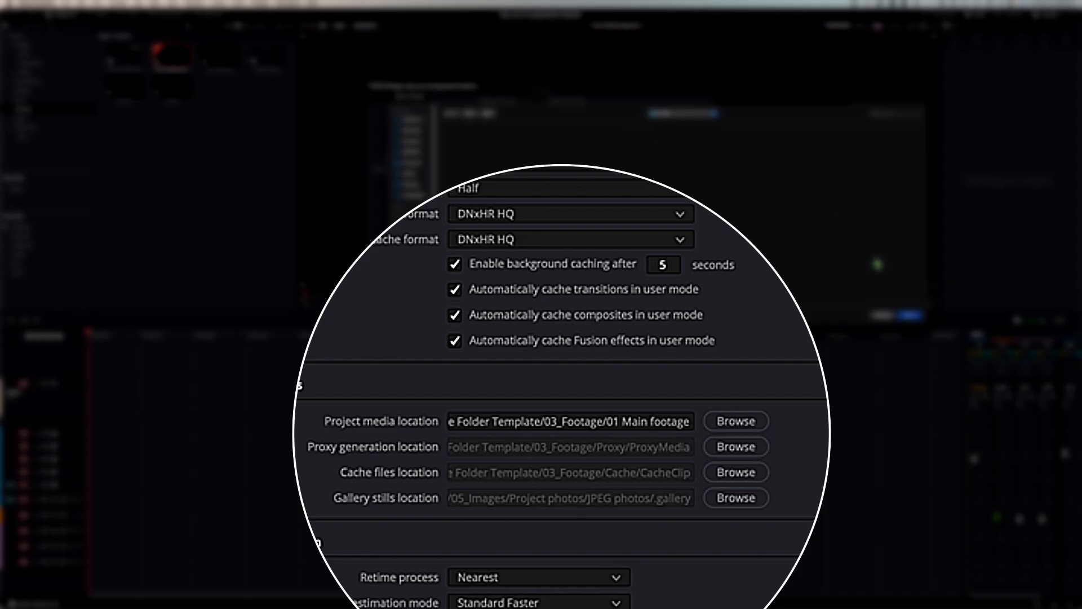
pyautogui.click(910, 316)
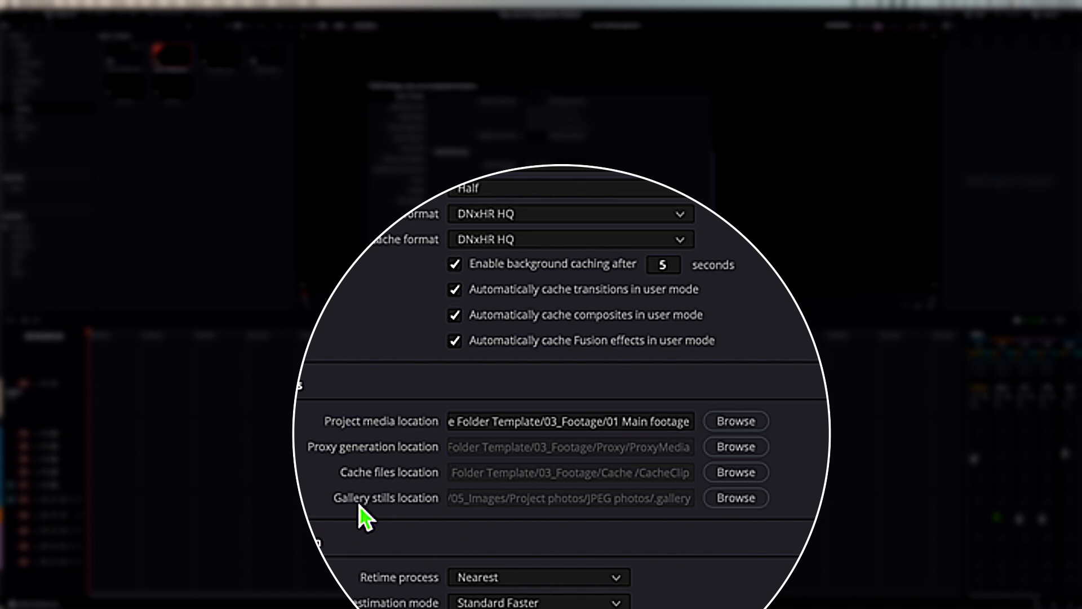
# Step: Point the gallery stills location to the Graphics and logos folder in 05_Images and save the project settings
pyautogui.click(745, 504)
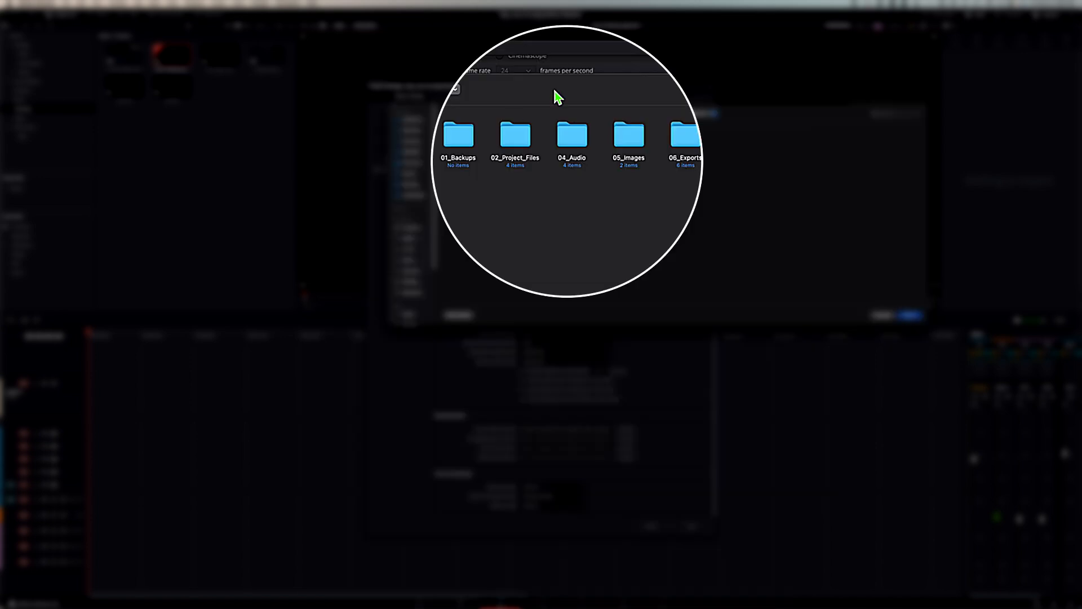
pyautogui.doubleClick(634, 138)
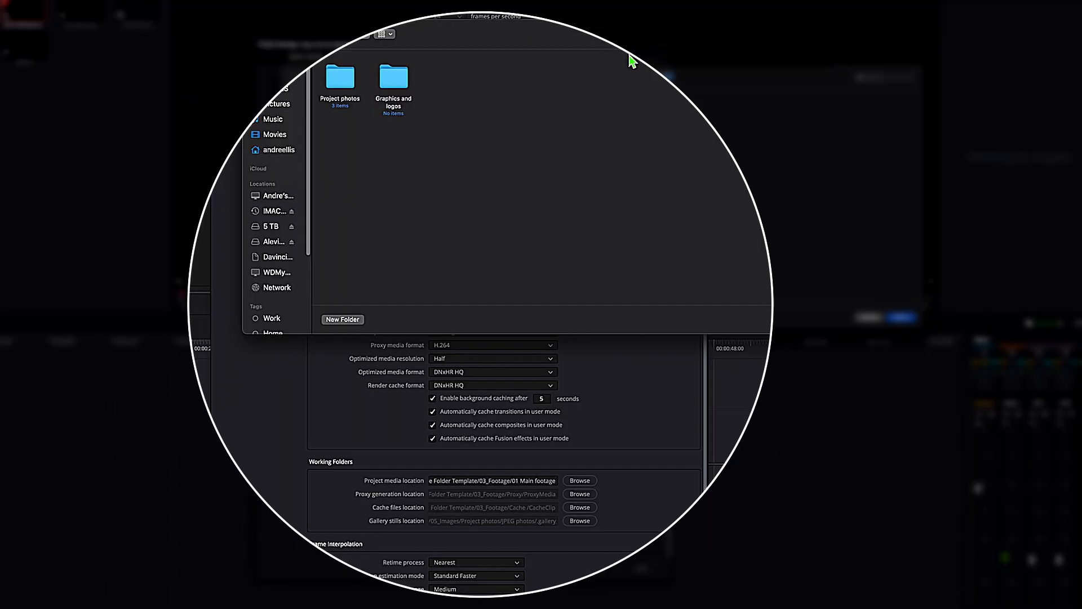
pyautogui.doubleClick(341, 84)
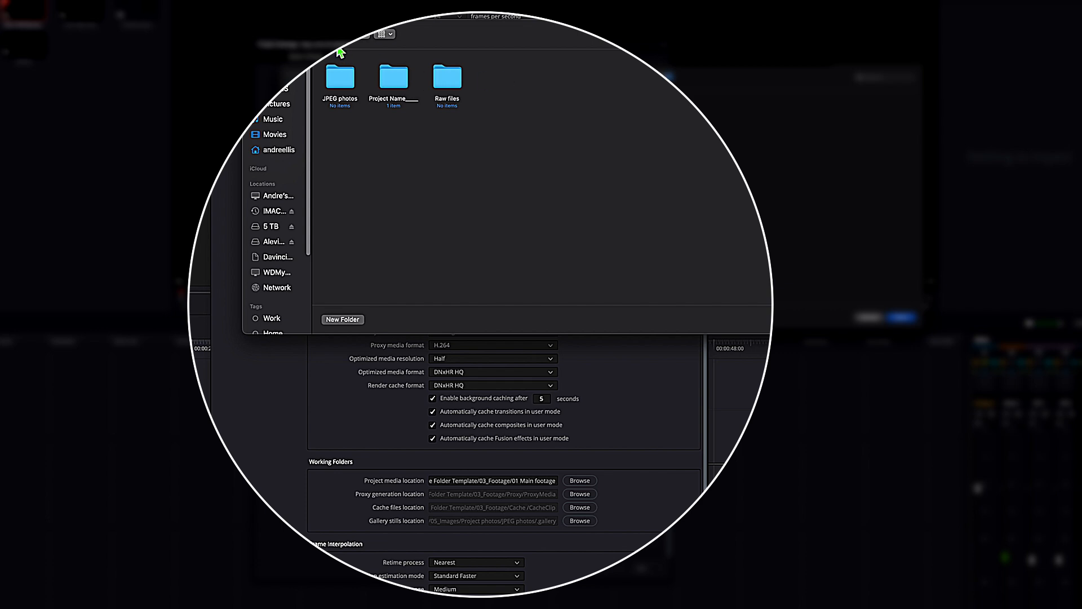
pyautogui.click(325, 34)
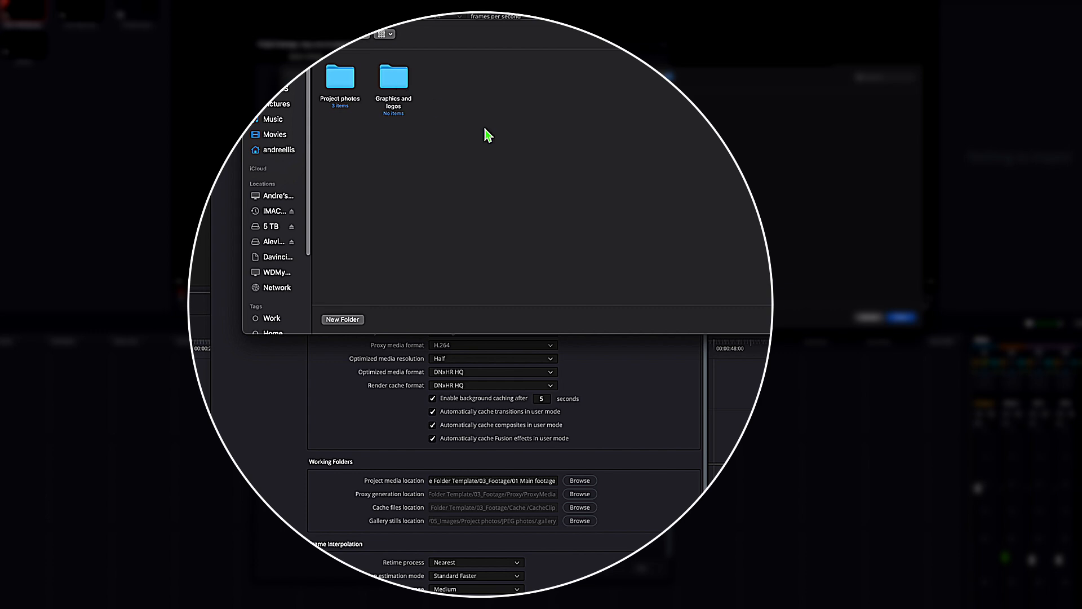
pyautogui.click(394, 90)
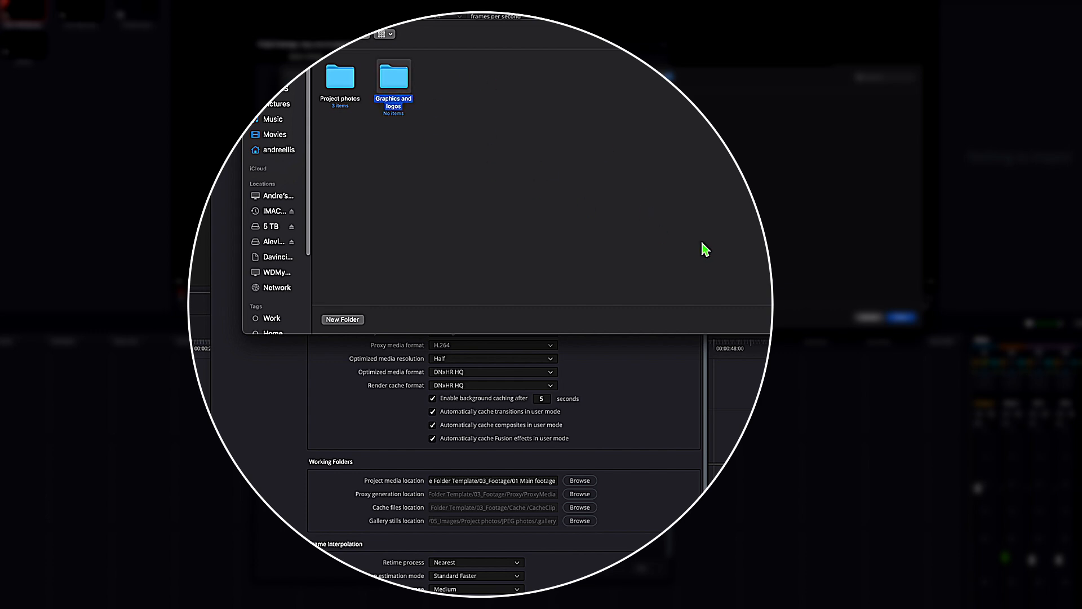
pyautogui.click(901, 317)
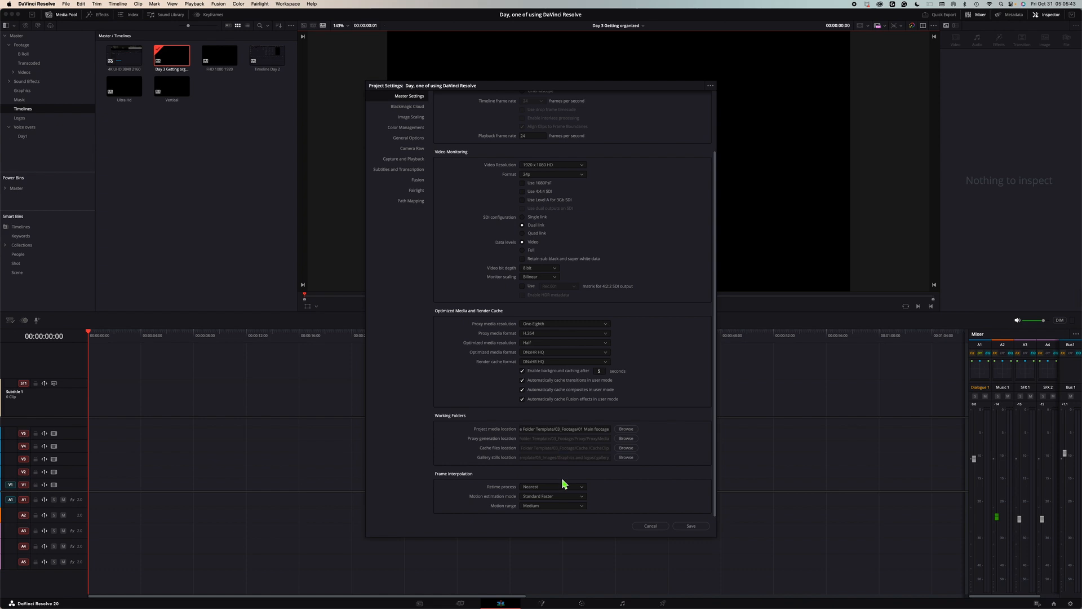
pyautogui.click(694, 527)
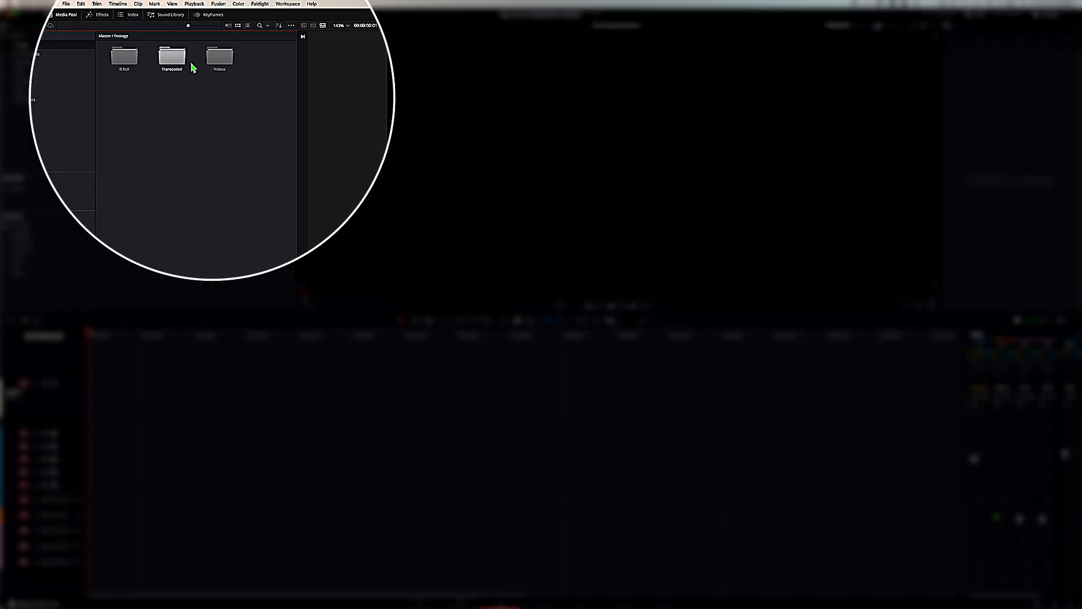
# Step: Create a new bin named Day 3 inside the Footage > Videos bin and open it
pyautogui.doubleClick(223, 60)
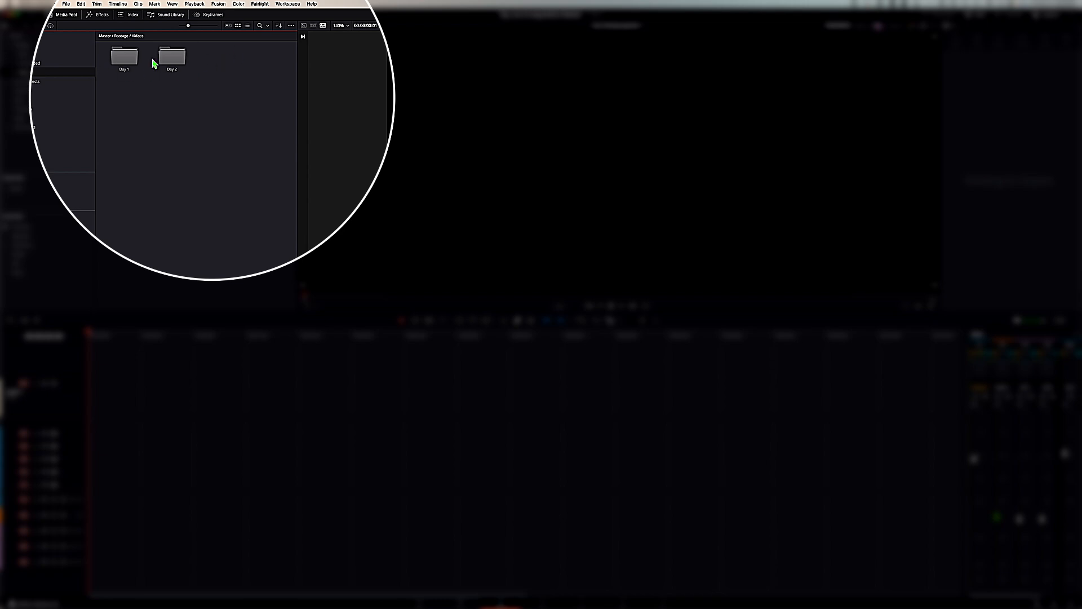
pyautogui.rightClick(229, 65)
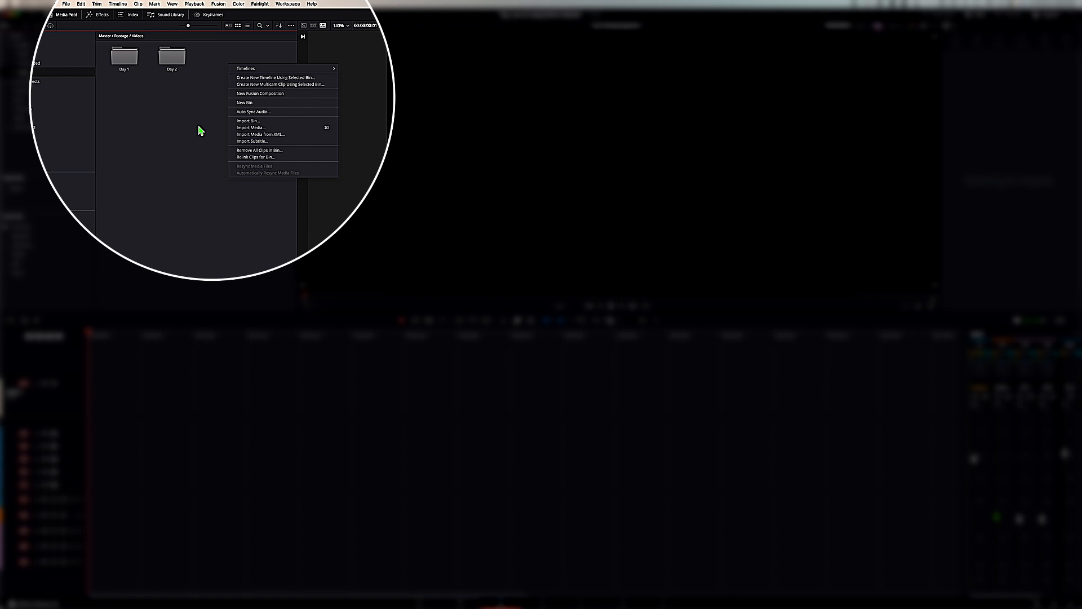
pyautogui.click(244, 102)
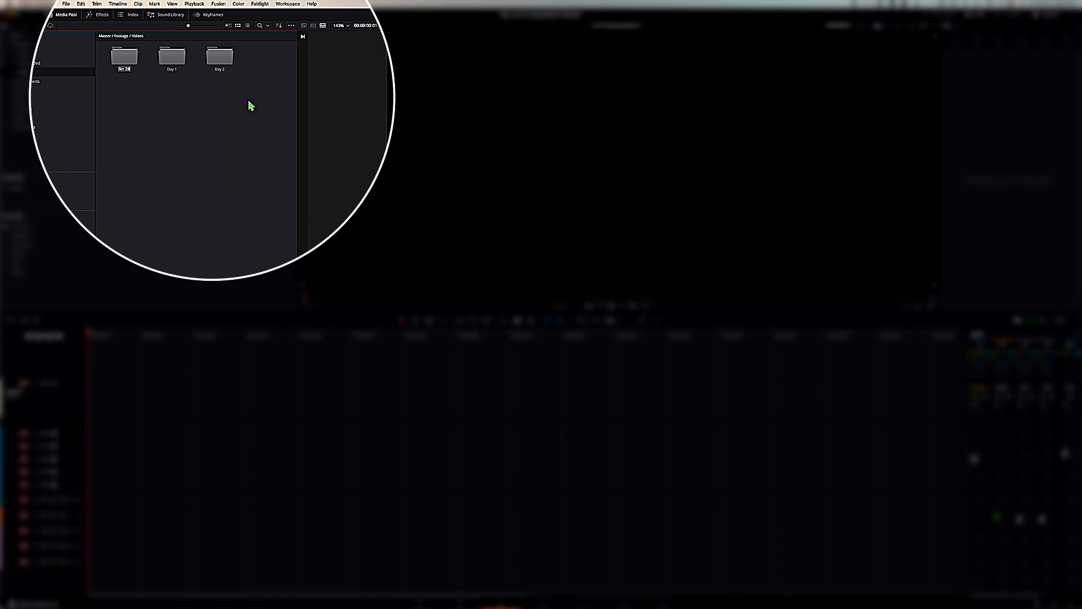
pyautogui.write('Day 3')
pyautogui.doubleClick(125, 57)
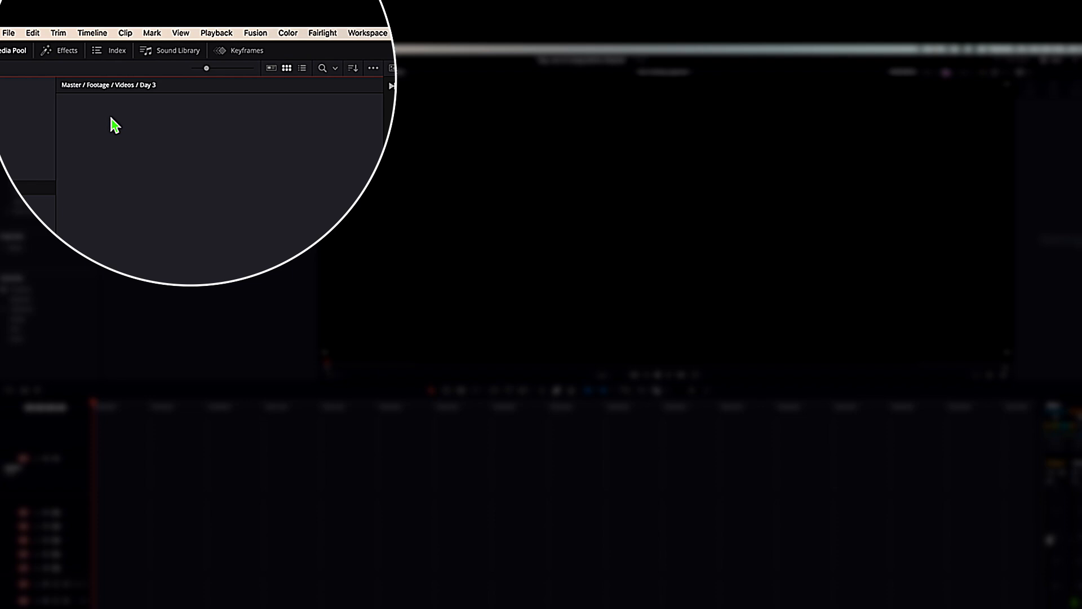
# Step: Import the screen recording clip into the Day 3 bin
pyautogui.rightClick(111, 118)
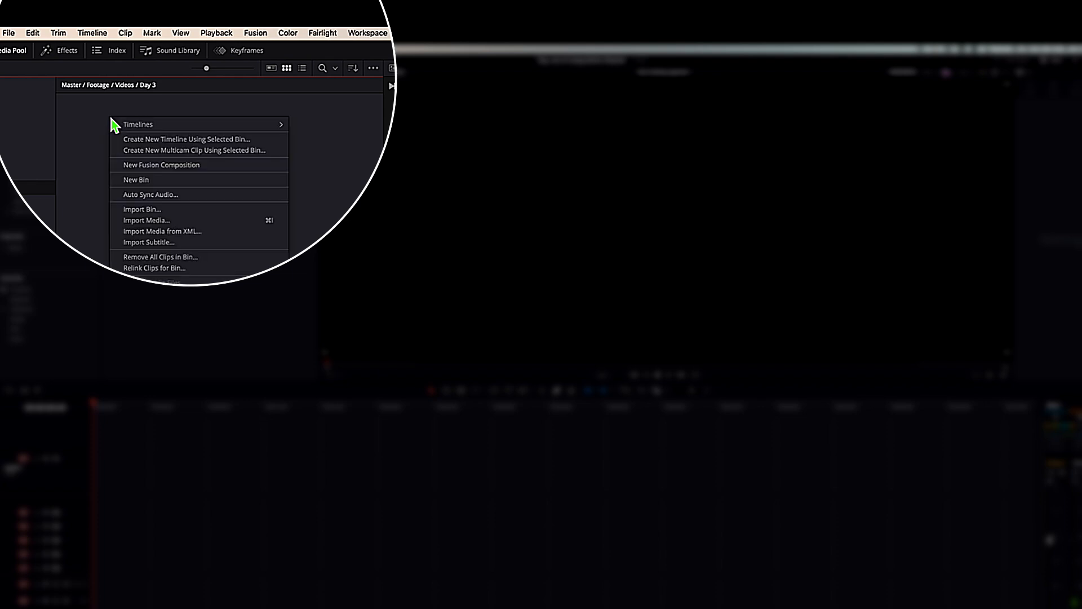
pyautogui.click(169, 220)
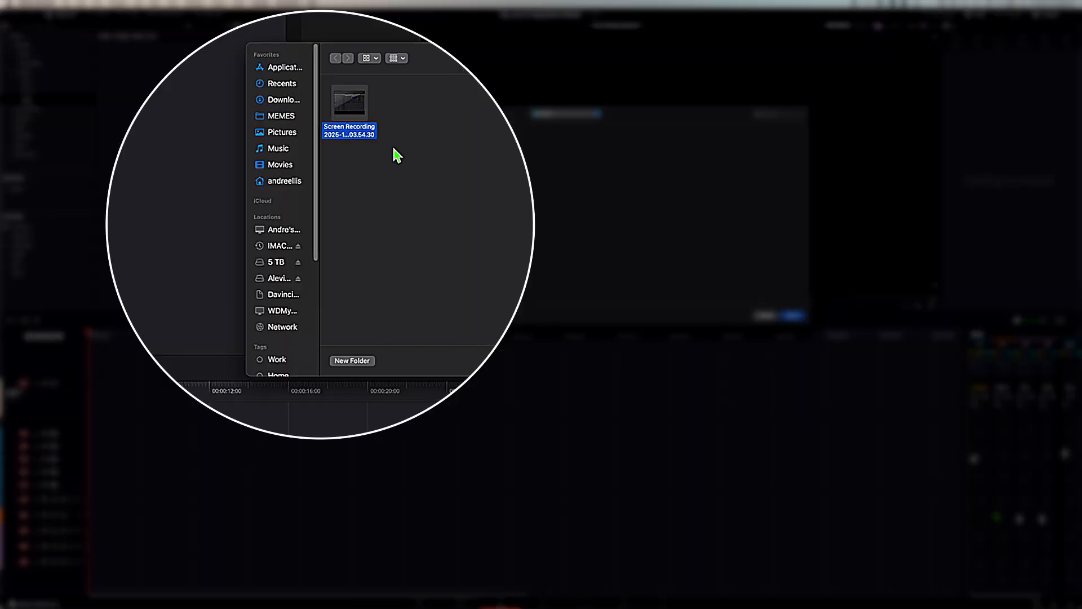
pyautogui.click(793, 314)
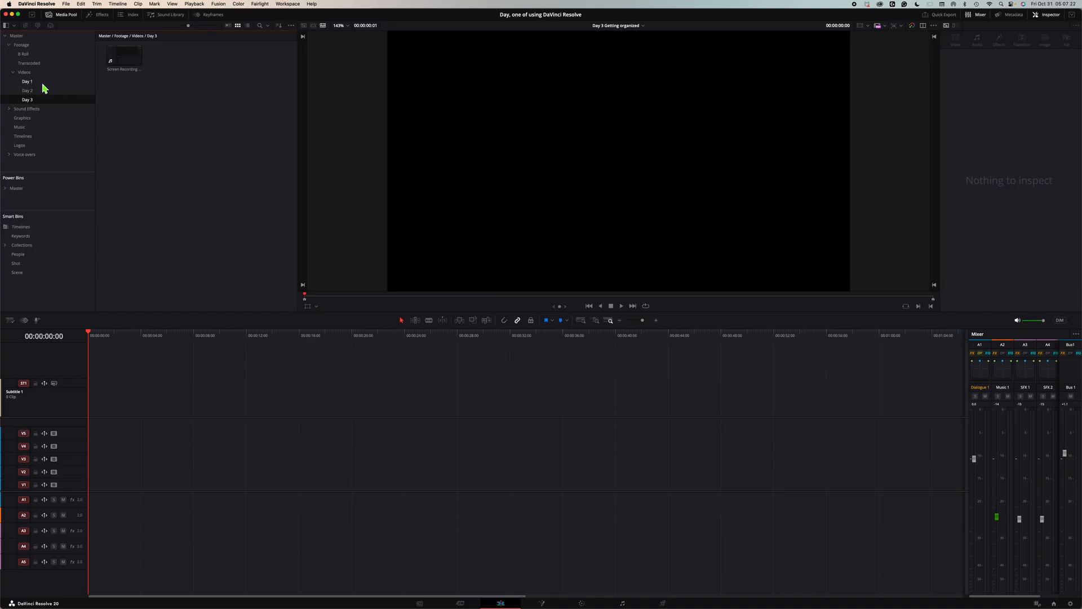
# Step: Browse the Footage and Sound Effects bins in the Media Pool
pyautogui.click(21, 45)
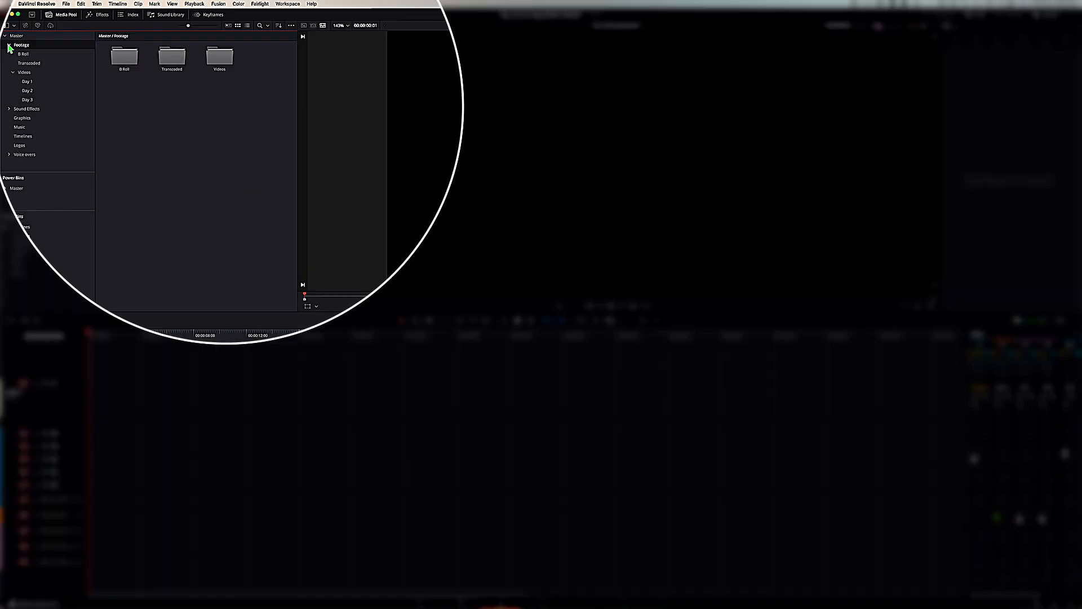
pyautogui.click(13, 73)
pyautogui.click(12, 83)
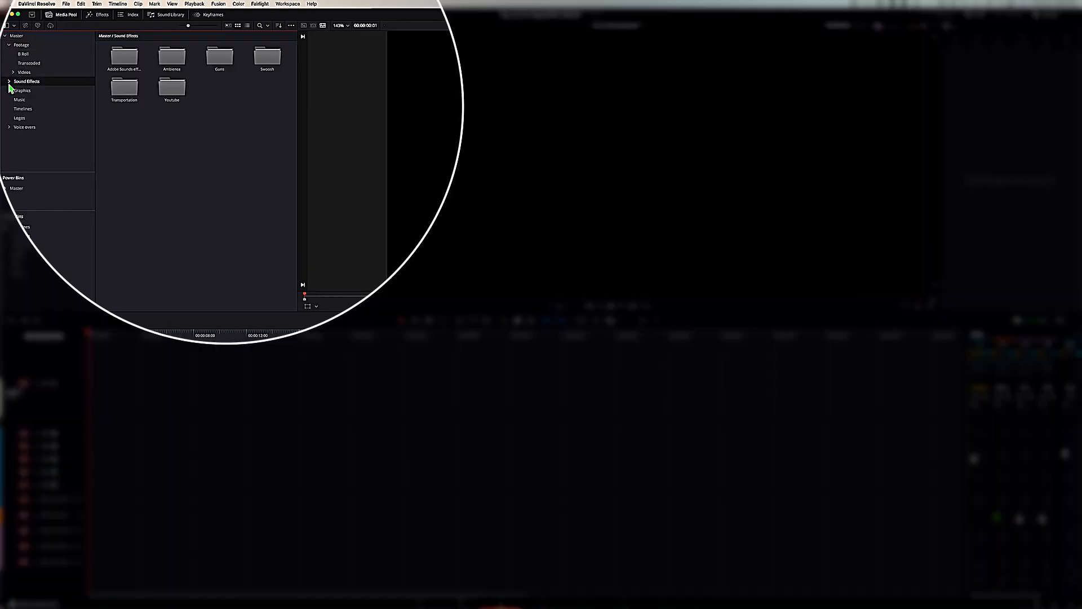
pyautogui.rightClick(128, 153)
pyautogui.click(239, 117)
# Step: Open the Project Template project from the Project Manager
pyautogui.click(1056, 604)
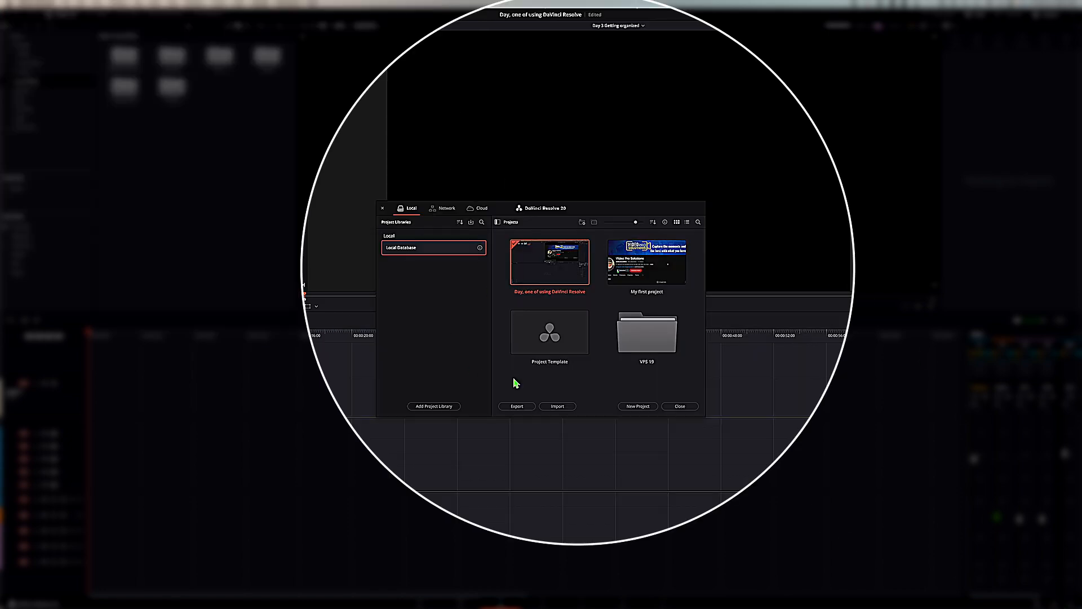
pyautogui.click(539, 346)
pyautogui.doubleClick(540, 346)
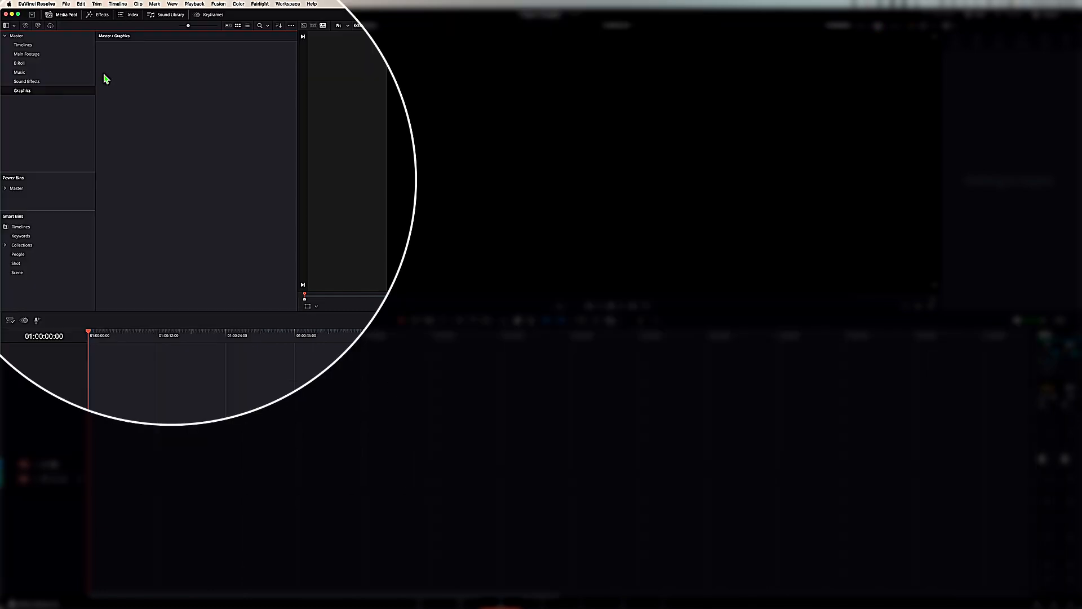
# Step: Browse the Graphics, Music and Sound Effects power bins, opening the Adobe sound effect folder
pyautogui.rightClick(40, 98)
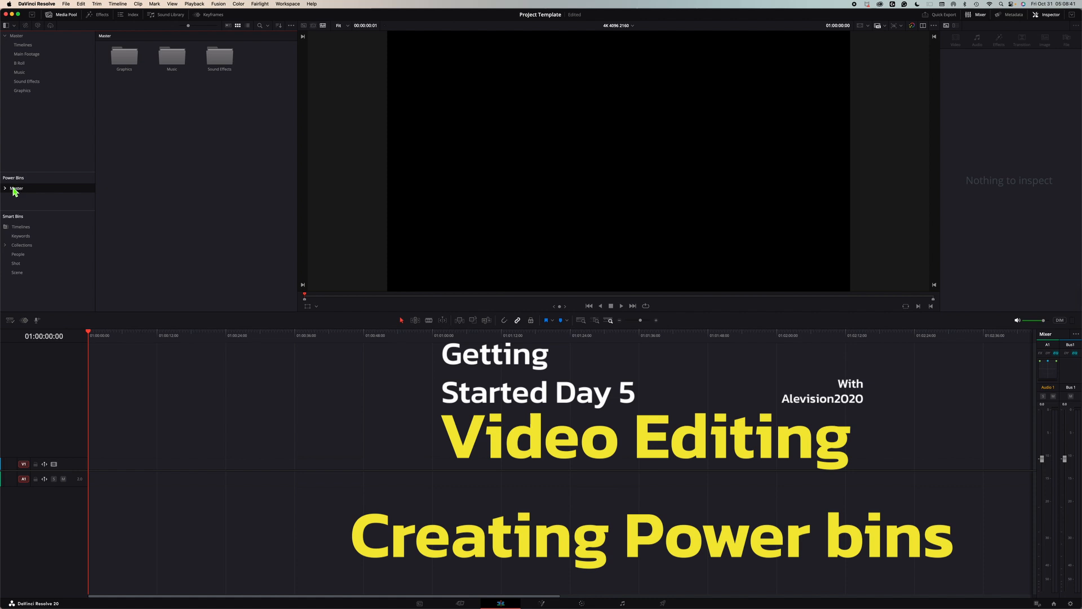
pyautogui.doubleClick(123, 56)
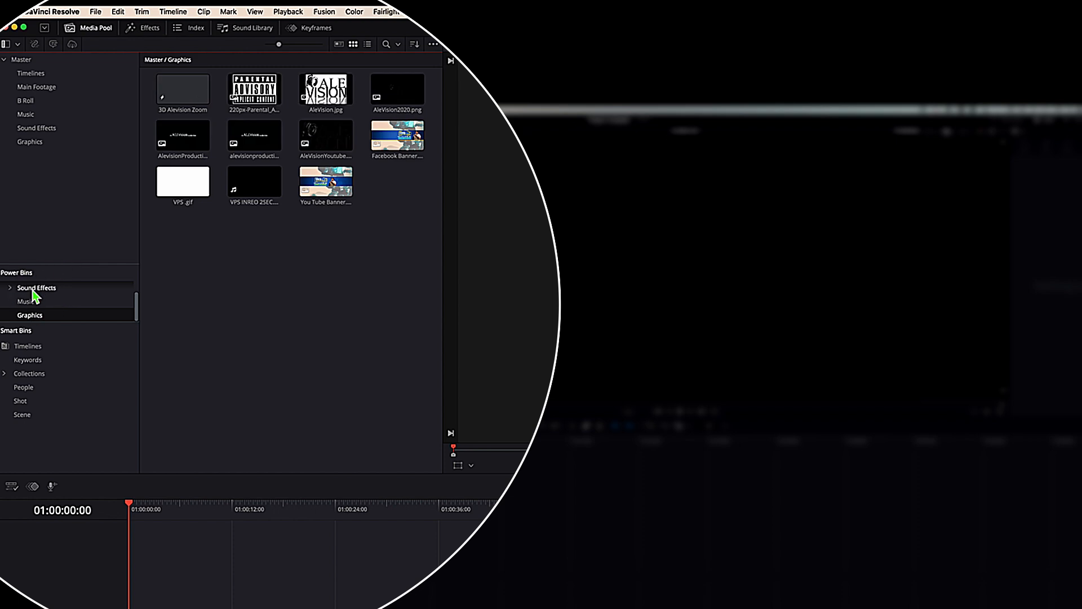
pyautogui.click(31, 301)
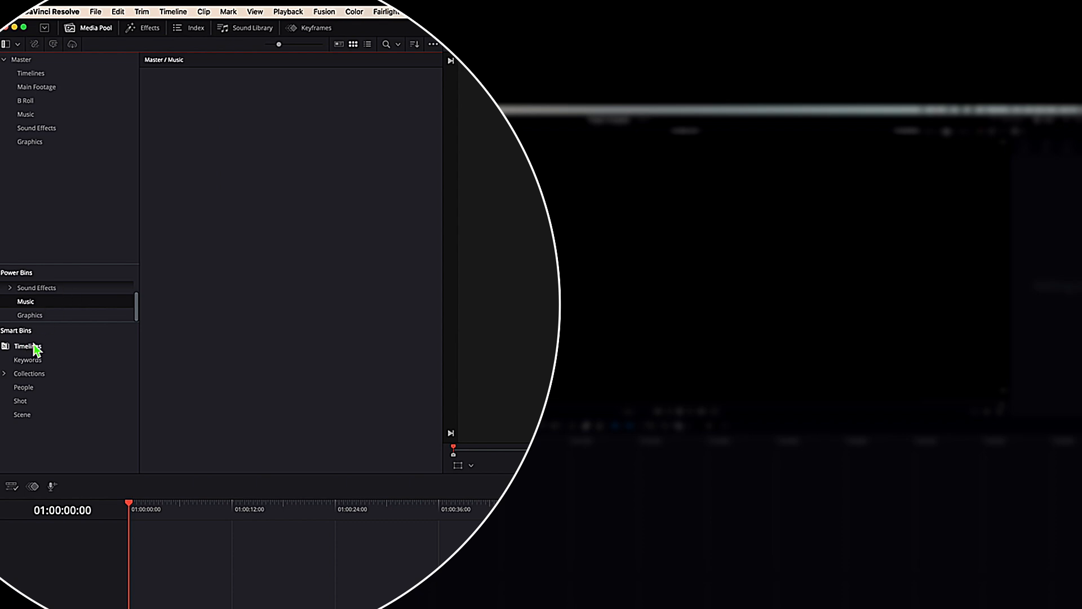
pyautogui.click(27, 304)
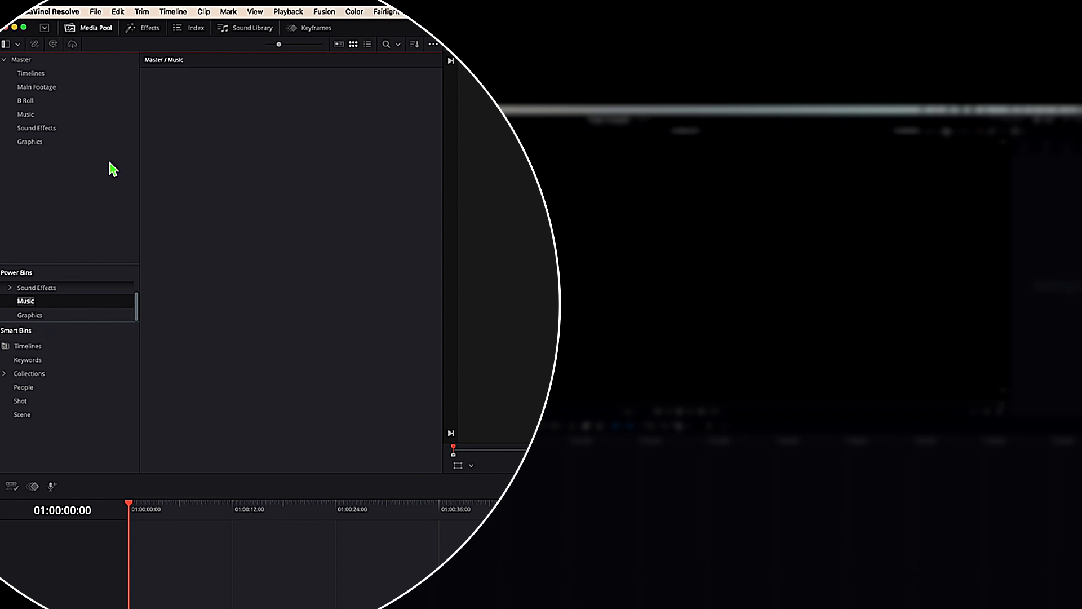
pyautogui.scroll(2, 35, 282)
pyautogui.click(24, 286)
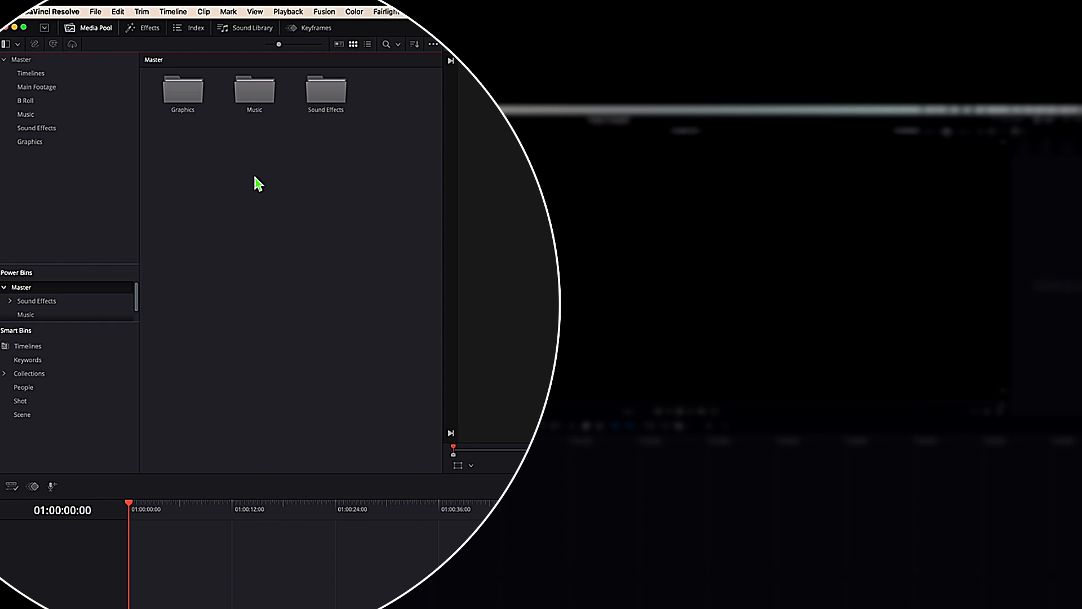
pyautogui.doubleClick(326, 99)
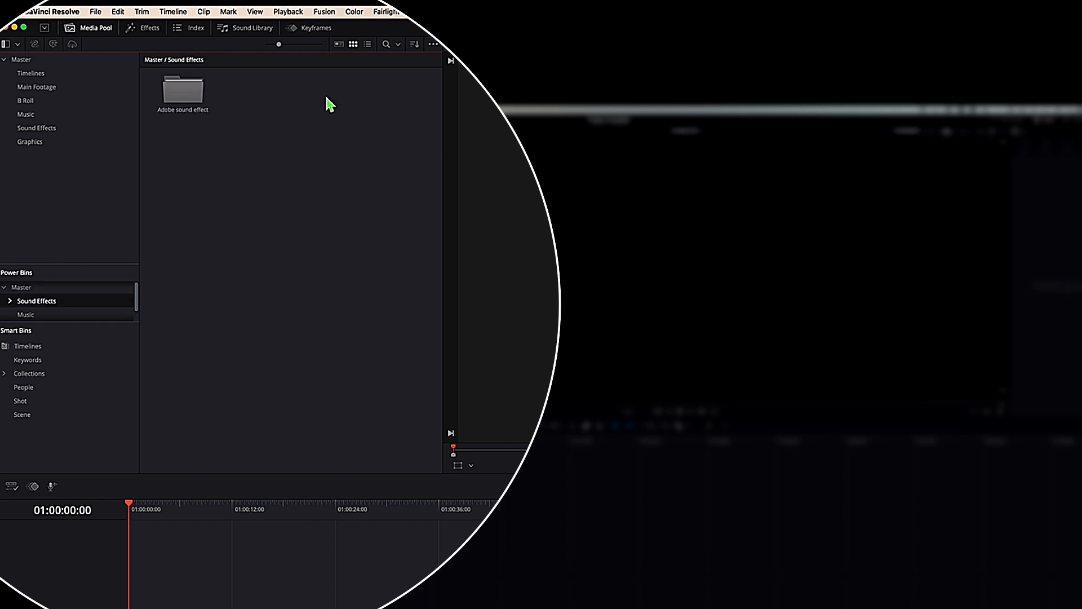
pyautogui.doubleClick(184, 99)
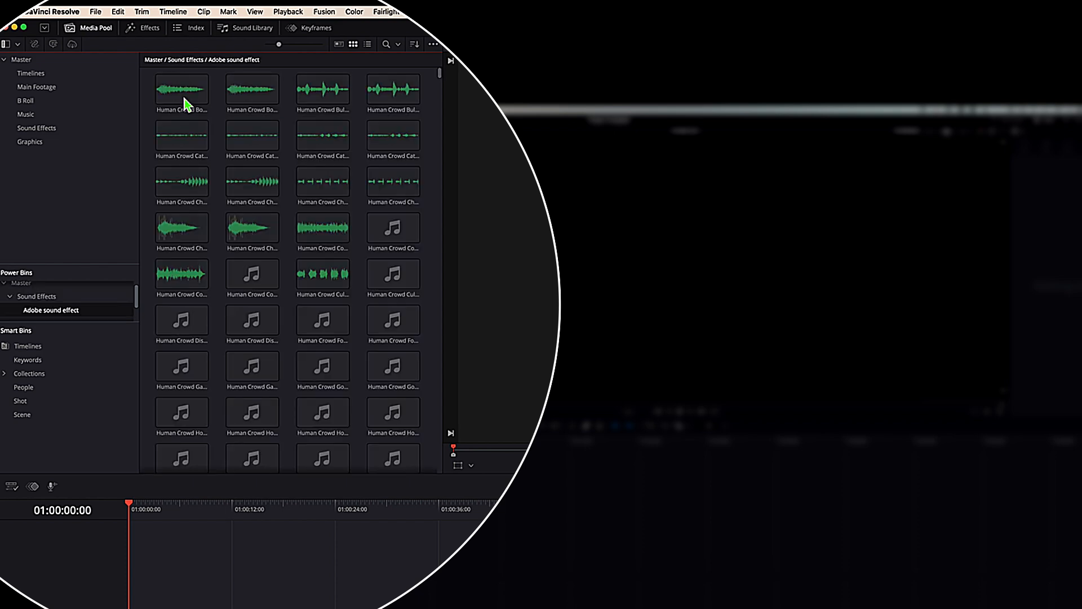